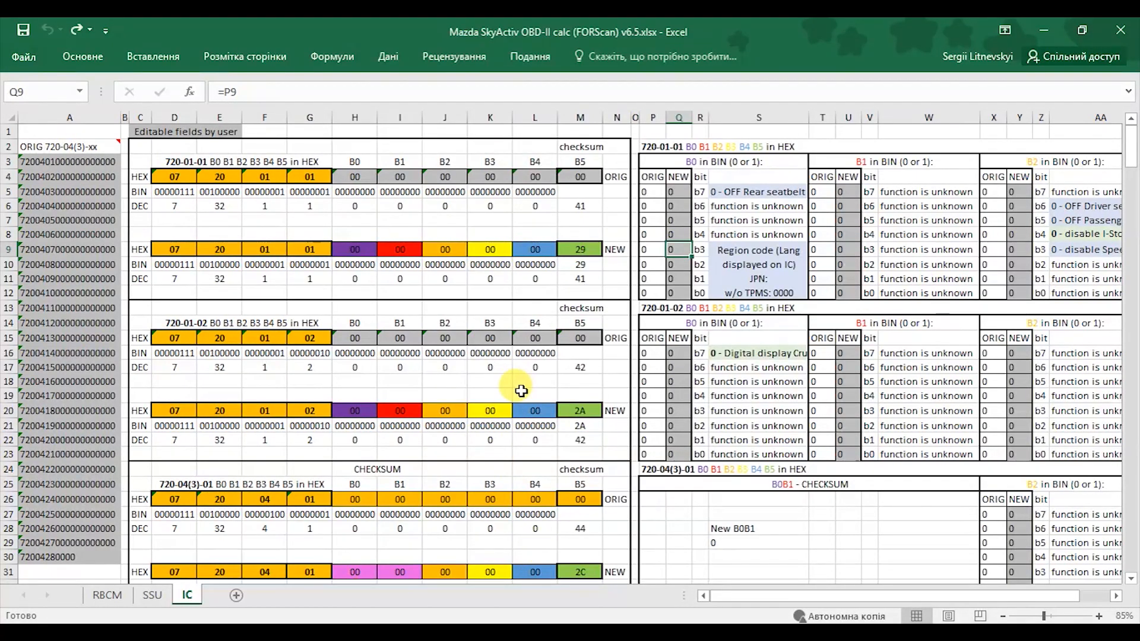
# Switch to FORScan, stop the running IC configuration procedure, and reconnect to the vehicle using the offered vehicle entry
pyautogui.click(527, 631)
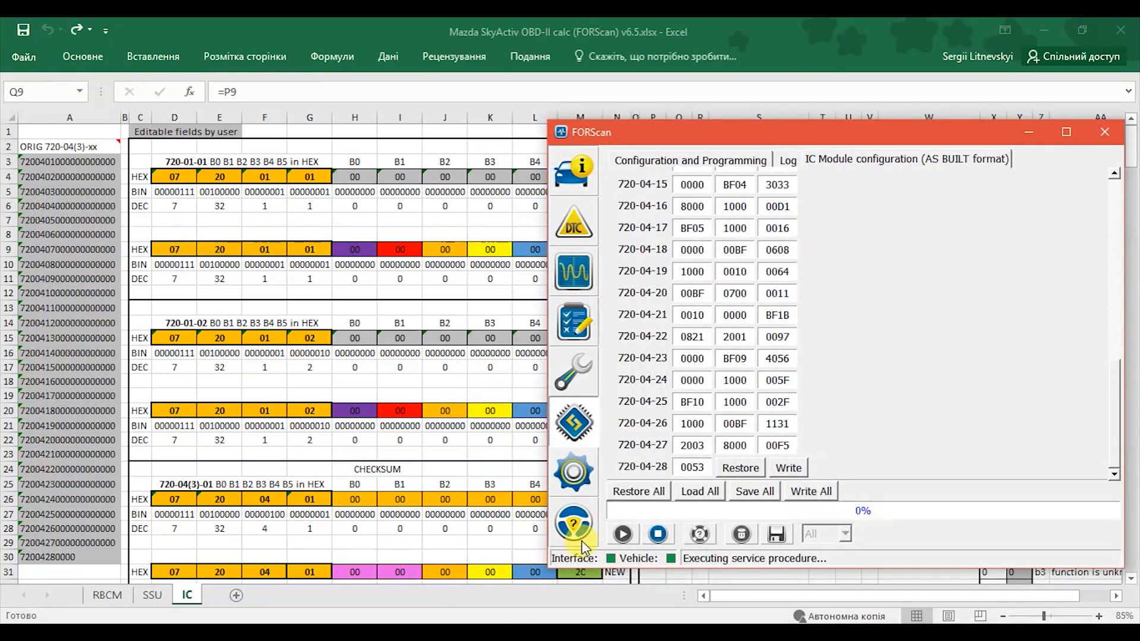
pyautogui.click(658, 533)
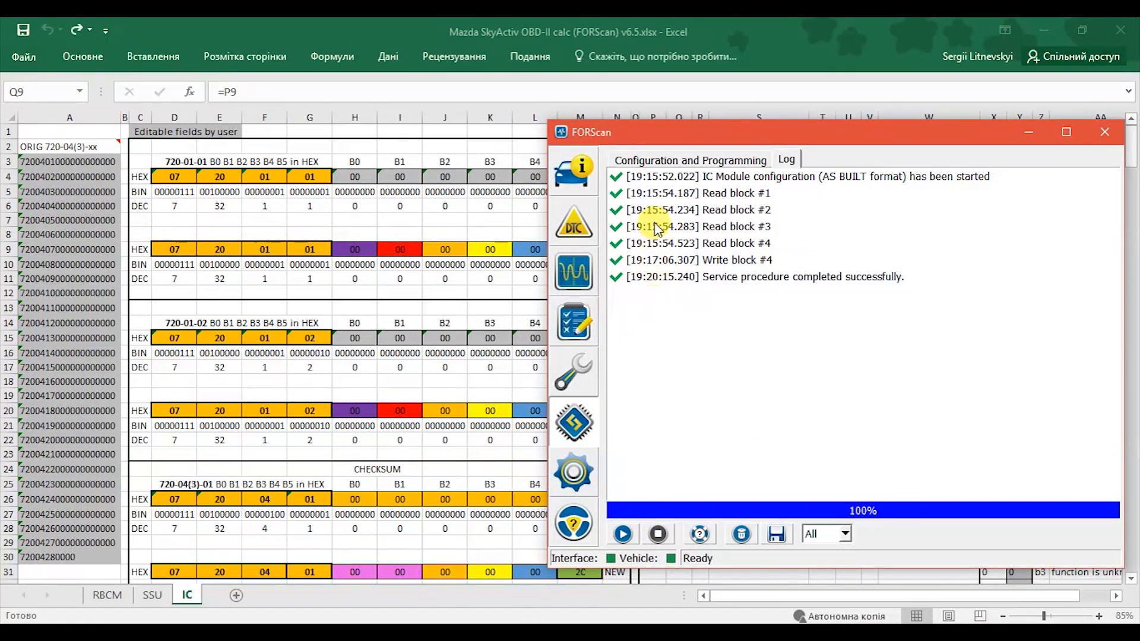
pyautogui.click(594, 175)
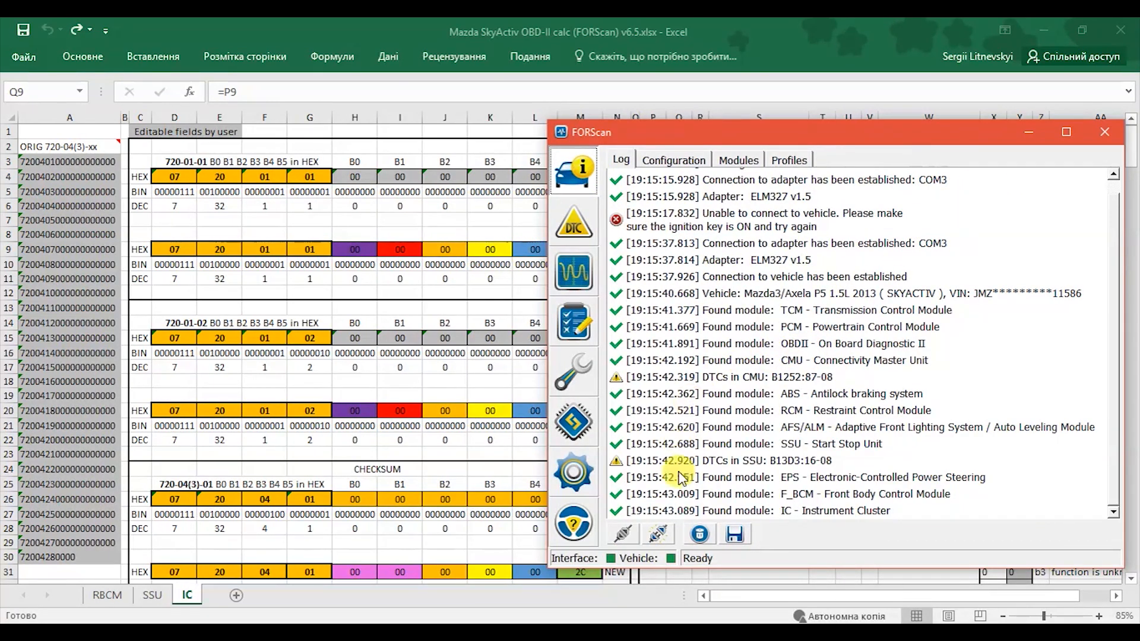
pyautogui.click(658, 534)
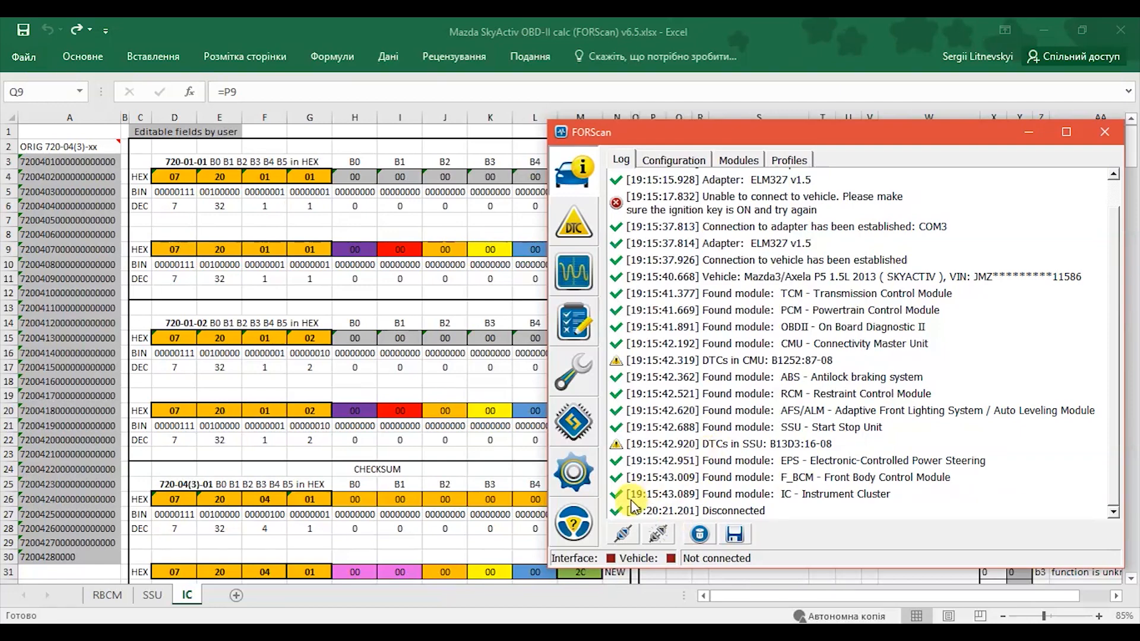
pyautogui.click(624, 538)
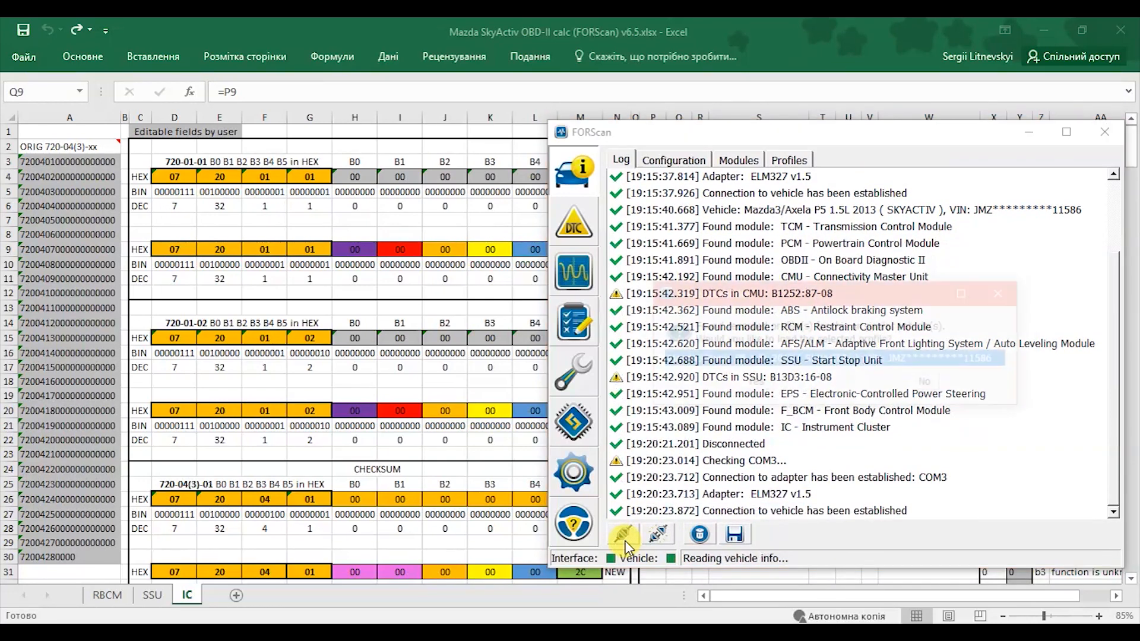
pyautogui.click(752, 384)
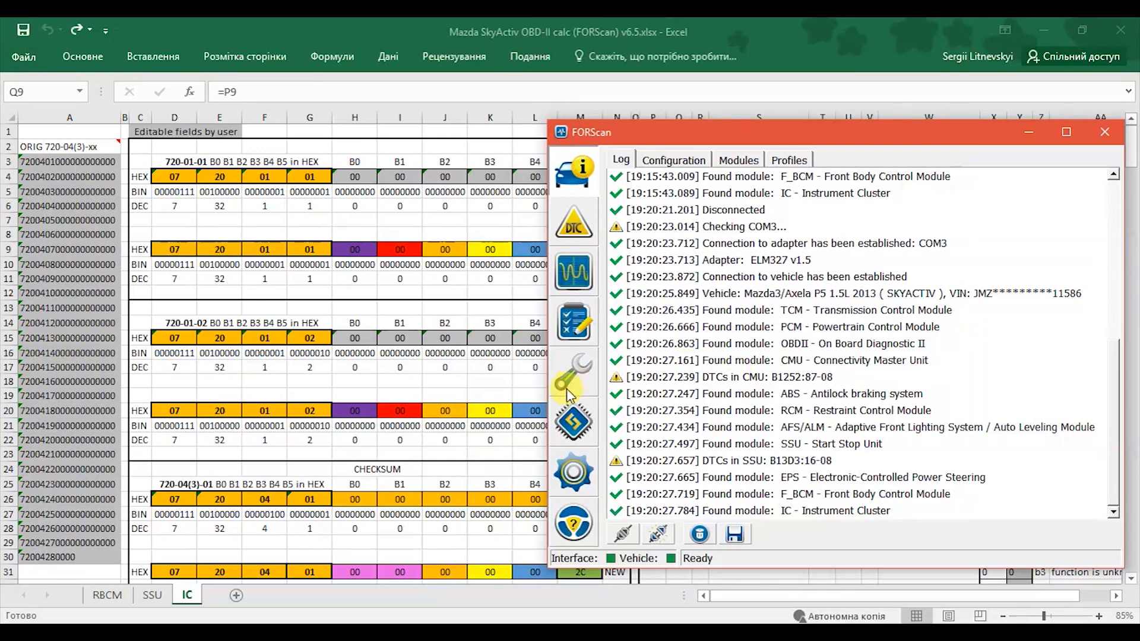
# Run the IC Module configuration (AS BUILT format) procedure and accept the configuration warning
pyautogui.click(561, 420)
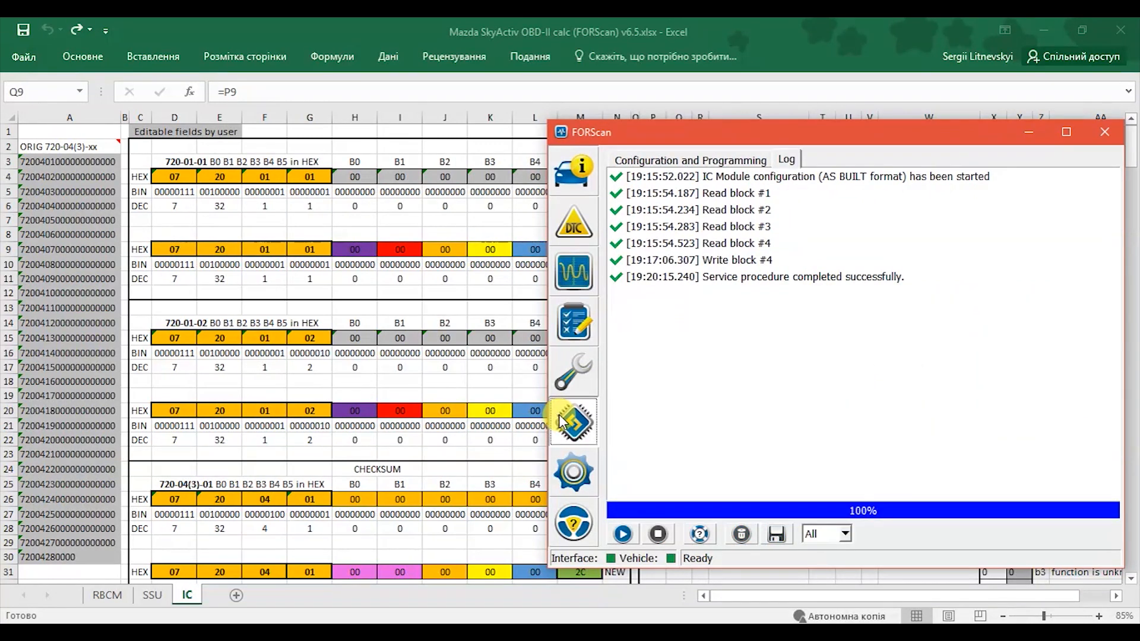
pyautogui.click(692, 159)
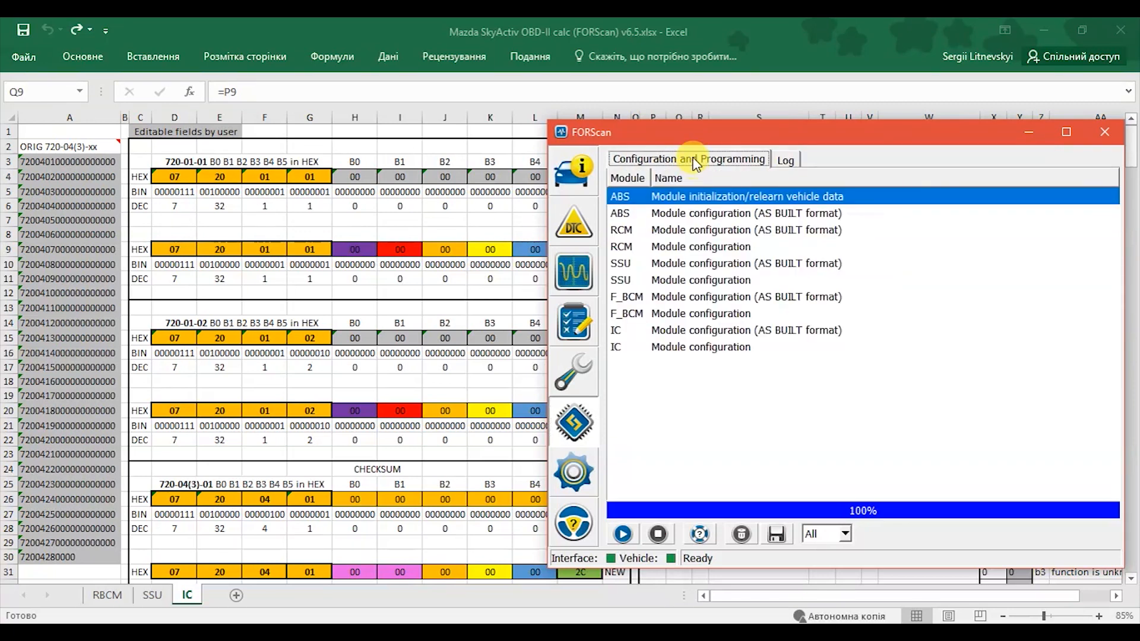
pyautogui.click(684, 348)
pyautogui.click(692, 331)
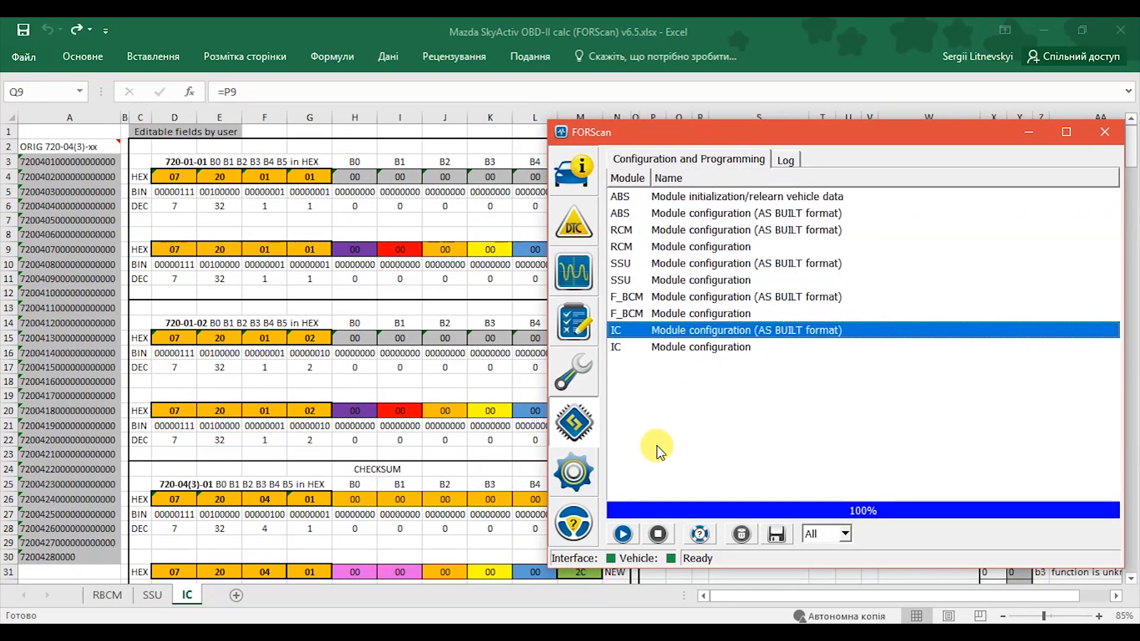
pyautogui.click(624, 536)
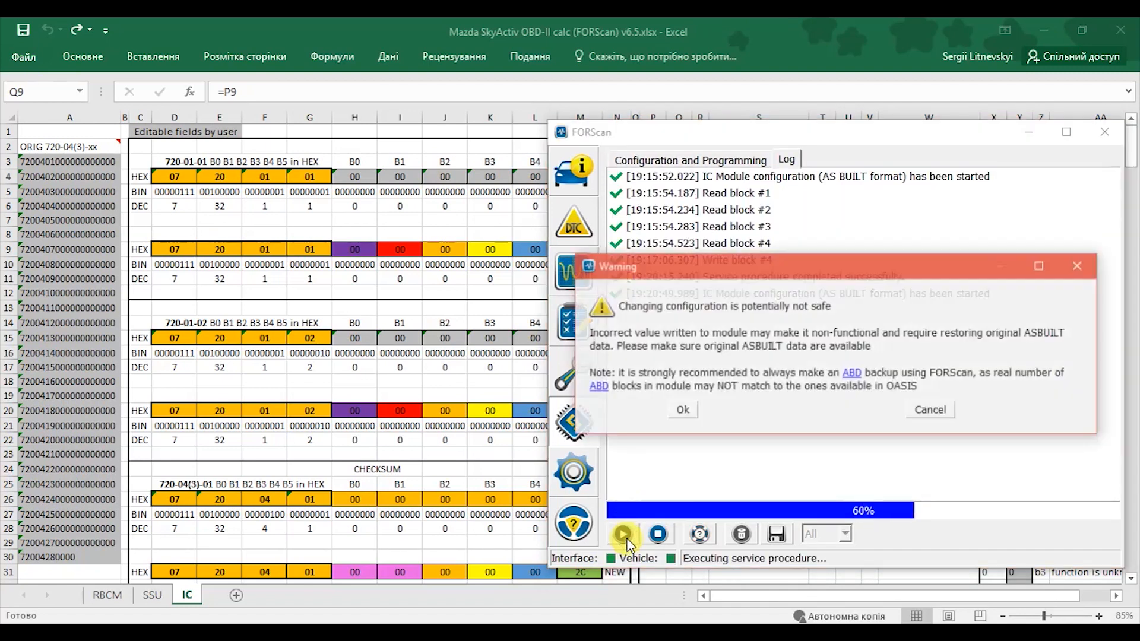
pyautogui.click(682, 416)
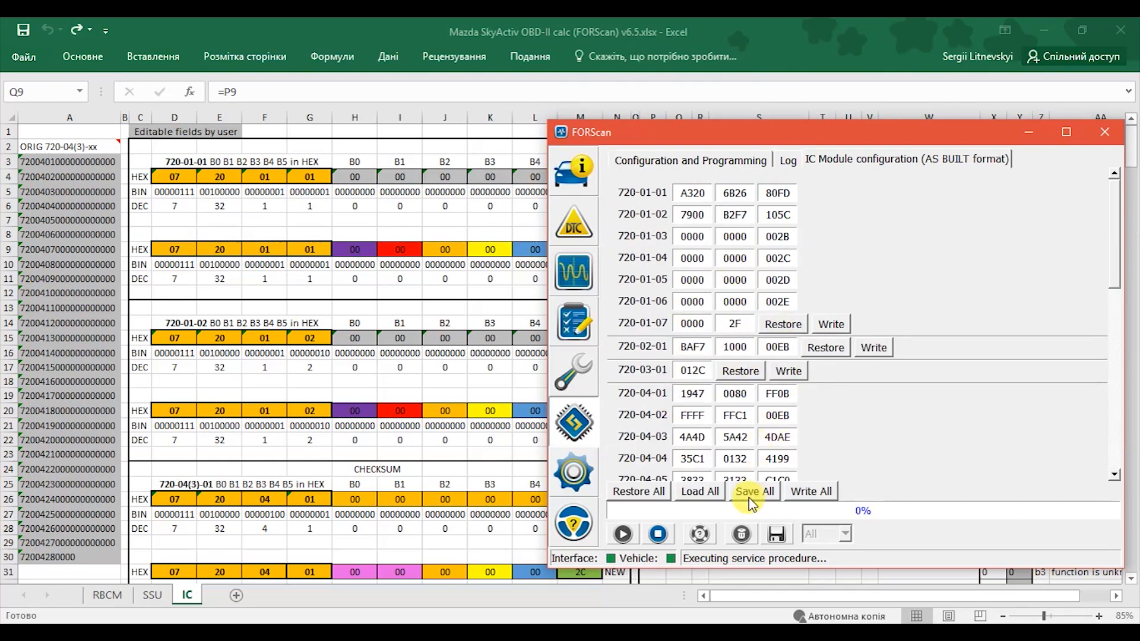
# Save all IC module data to IC_backup.abt in the FORScan folder, overwriting the existing file
pyautogui.click(771, 490)
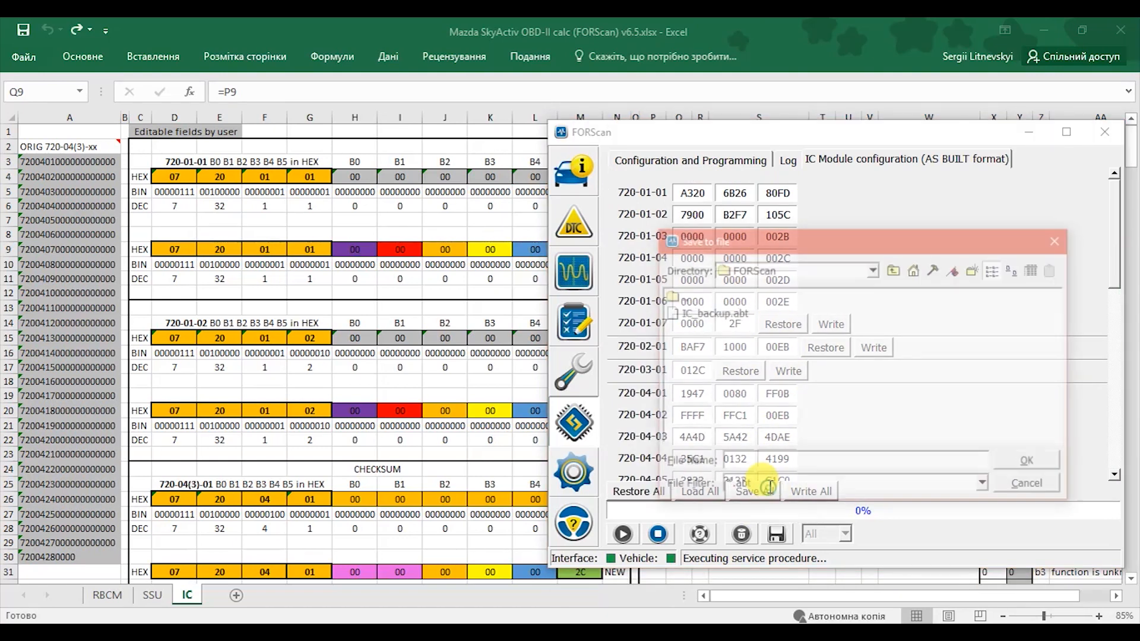
pyautogui.click(712, 315)
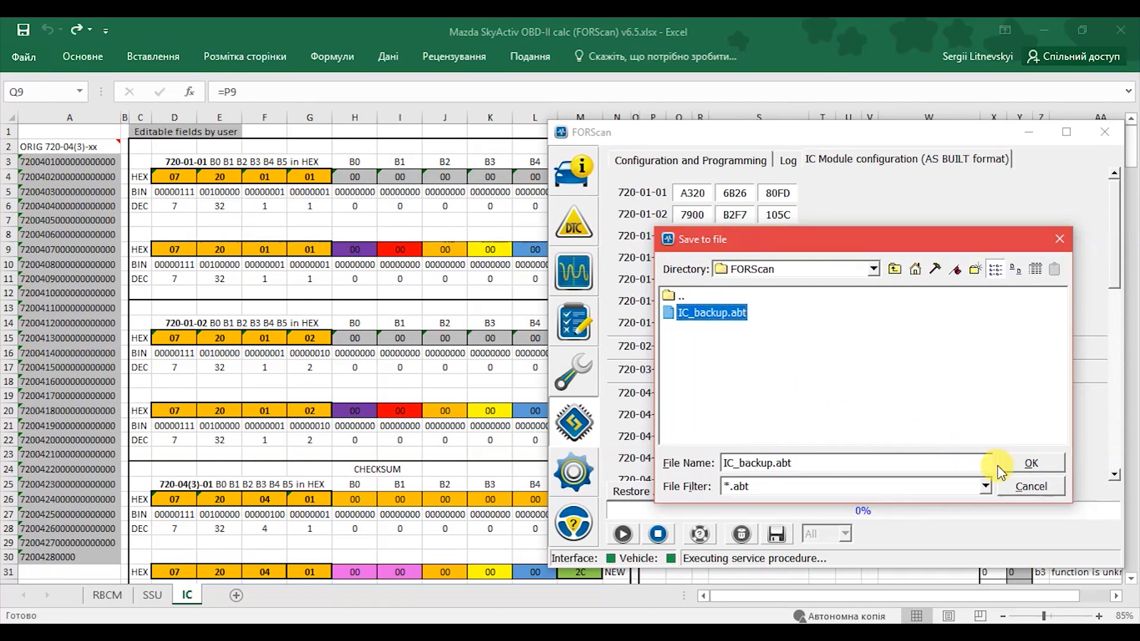
pyautogui.click(1015, 465)
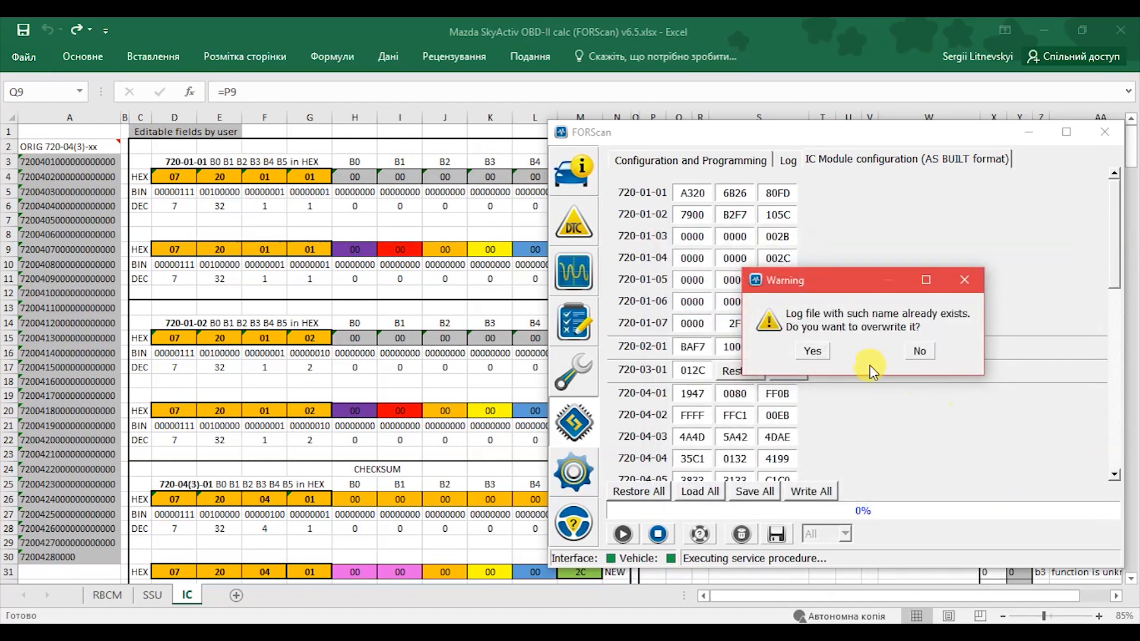
pyautogui.click(810, 350)
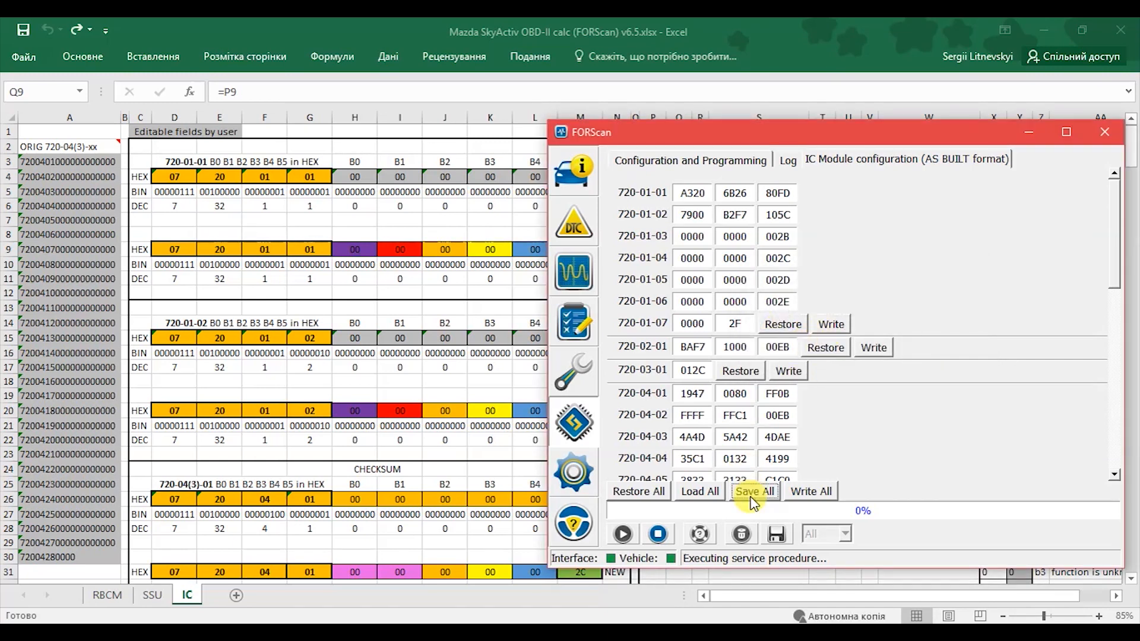
# Switch to File Explorer and open IC_backup.abt from the FORScan folder in Notepad++
pyautogui.click(461, 499)
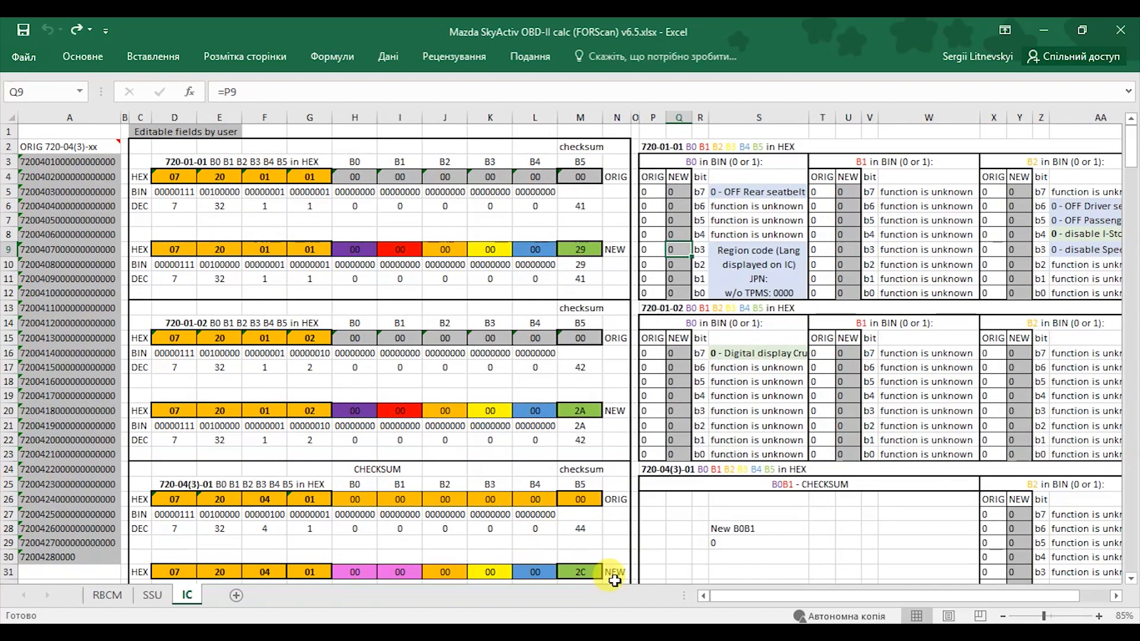
pyautogui.click(212, 198)
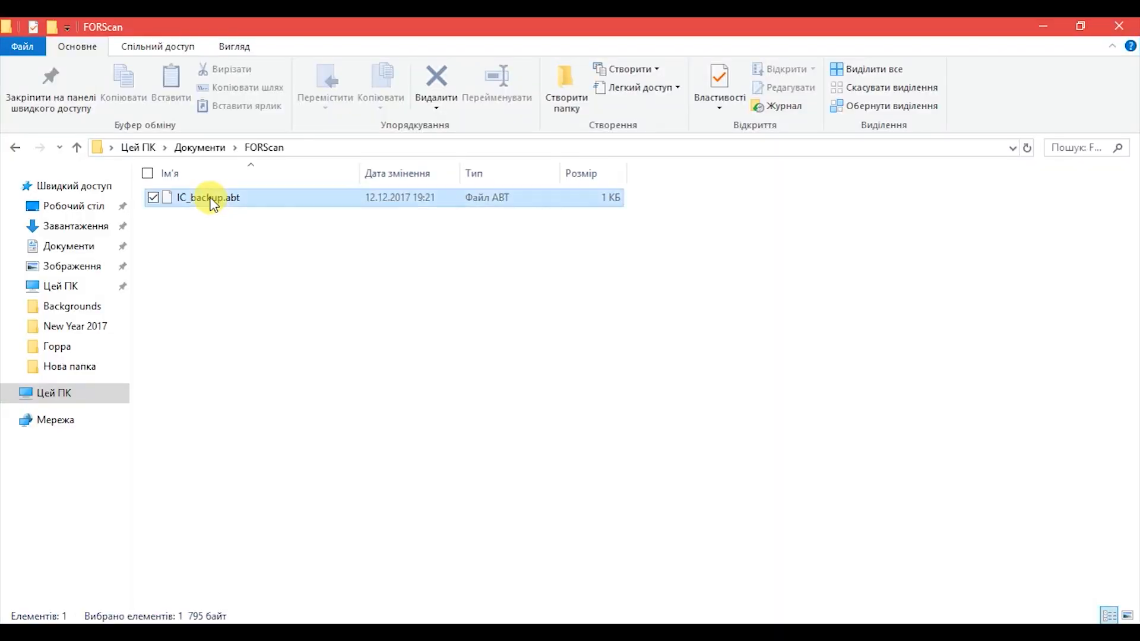
pyautogui.rightClick(215, 203)
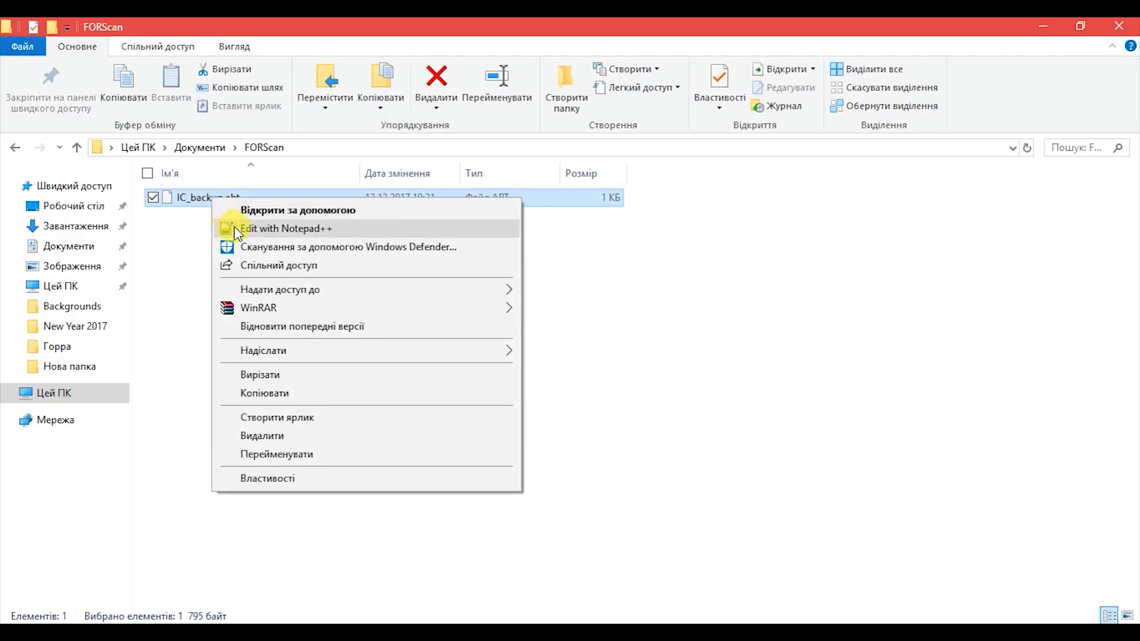
pyautogui.click(234, 228)
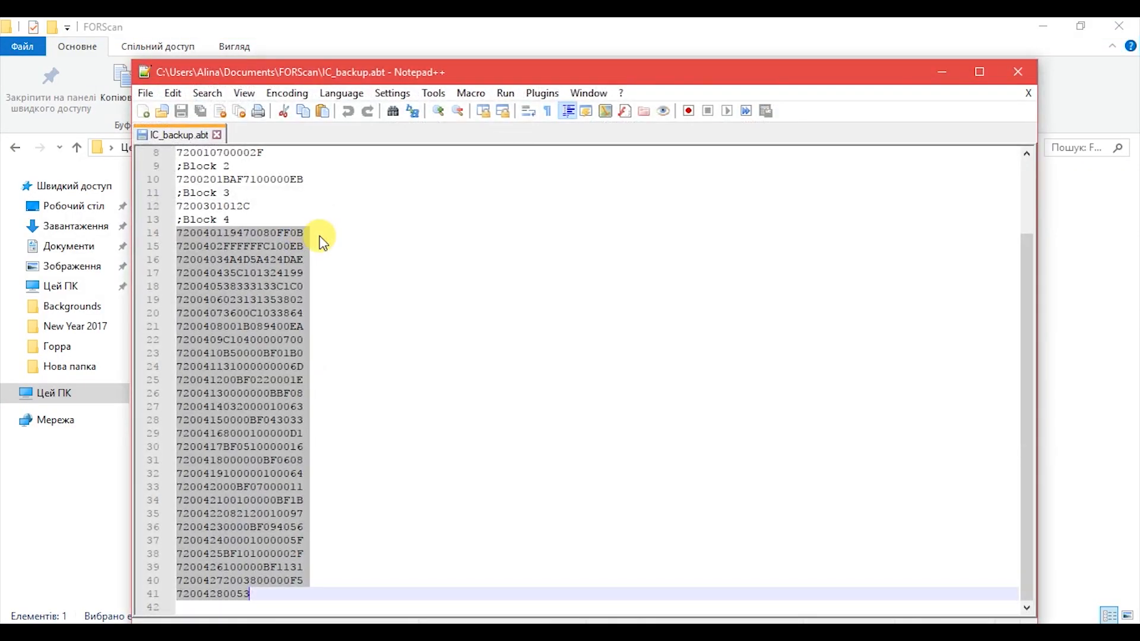
# Copy all Block 4 data lines, from the 7200401 line through the 7200428 line
pyautogui.click(244, 237)
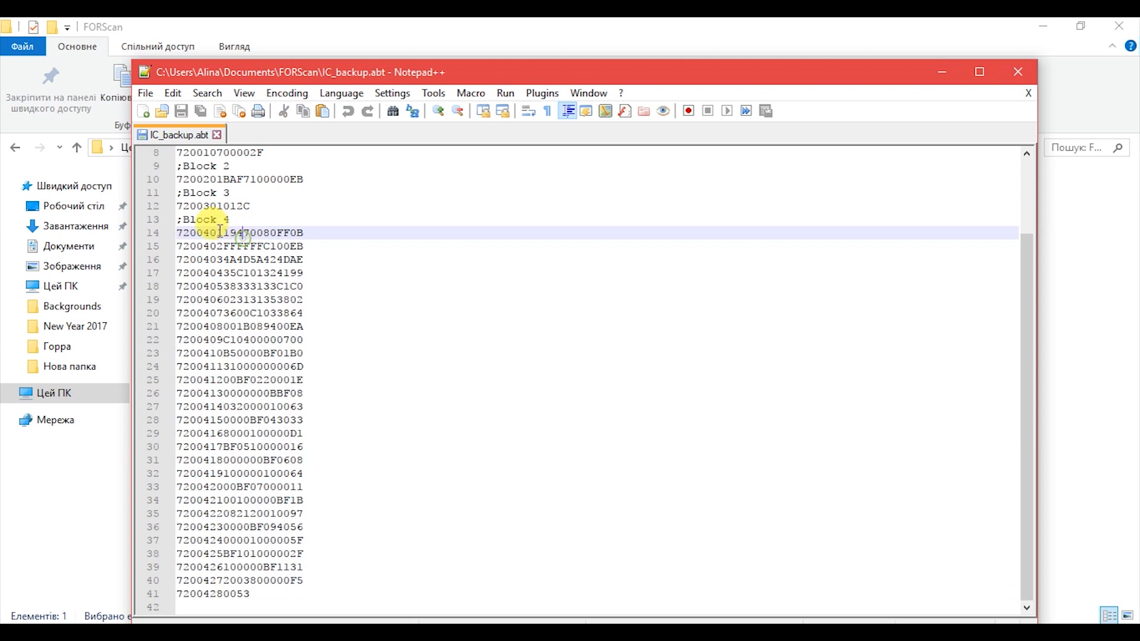
pyautogui.click(178, 242)
pyautogui.hotkey('shift', 'Down')
pyautogui.hotkey('shift', 'Down')
pyautogui.hotkey('shift', 'Down')
pyautogui.hotkey('shift', 'Down')
pyautogui.hotkey('shift', 'Down')
pyautogui.hotkey('shift', 'Down')
pyautogui.hotkey('shift', 'Down')
pyautogui.hotkey('shift', 'Down')
pyautogui.hotkey('shift', 'Down')
pyautogui.hotkey('shift', 'Down')
pyautogui.hotkey('shift', 'Down')
pyautogui.hotkey('shift', 'Down')
pyautogui.hotkey('shift', 'Down')
pyautogui.hotkey('shift', 'Down')
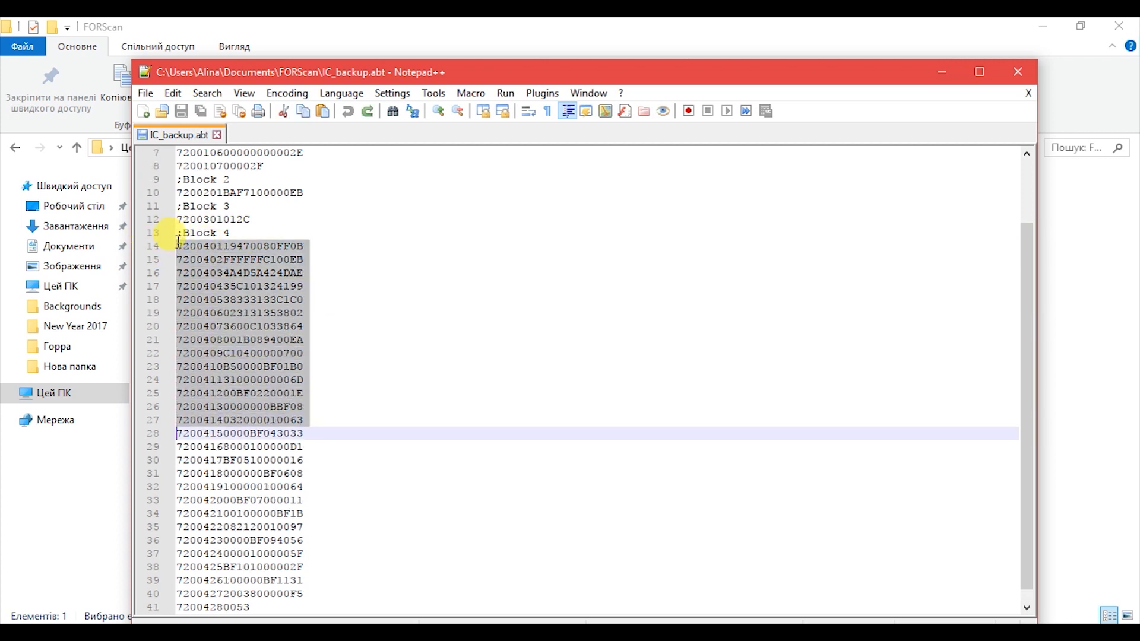
pyautogui.hotkey('shift', 'Down')
pyautogui.hotkey('shift', 'Down')
pyautogui.hotkey('shift', 'Down')
pyautogui.hotkey('shift', 'Down')
pyautogui.hotkey('shift', 'Down')
pyautogui.hotkey('shift', 'Down')
pyautogui.hotkey('shift', 'Down')
pyautogui.hotkey('shift', 'Down')
pyautogui.hotkey('shift', 'Down')
pyautogui.hotkey('shift', 'Down')
pyautogui.hotkey('shift', 'Down')
pyautogui.hotkey('shift', 'Down')
pyautogui.hotkey('shift', 'Down')
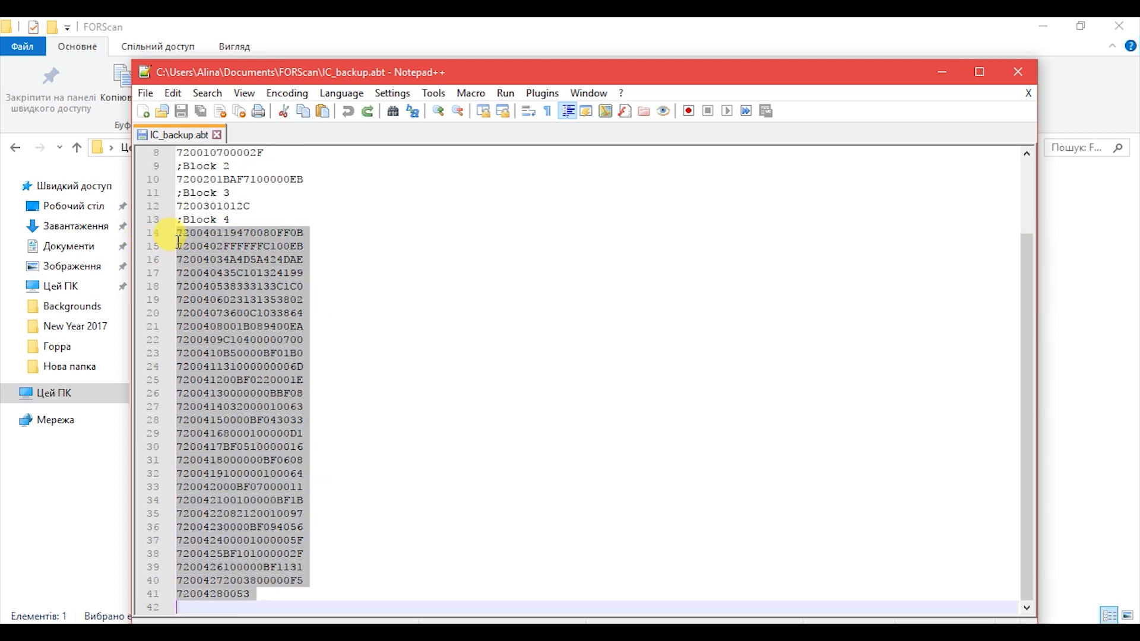
pyautogui.hotkey('shift', 'End')
pyautogui.hotkey('ctrl', 'c')
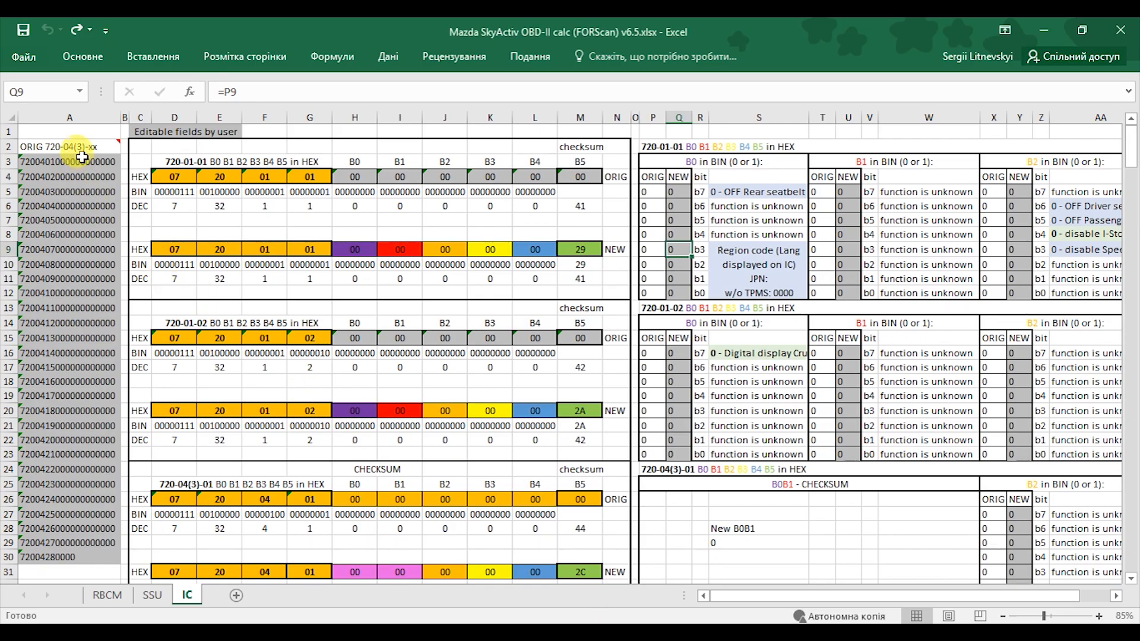
# Switch to the Excel calculator and paste the copied Block 4 lines into column A of the IC sheet, starting at A3
pyautogui.click(82, 161)
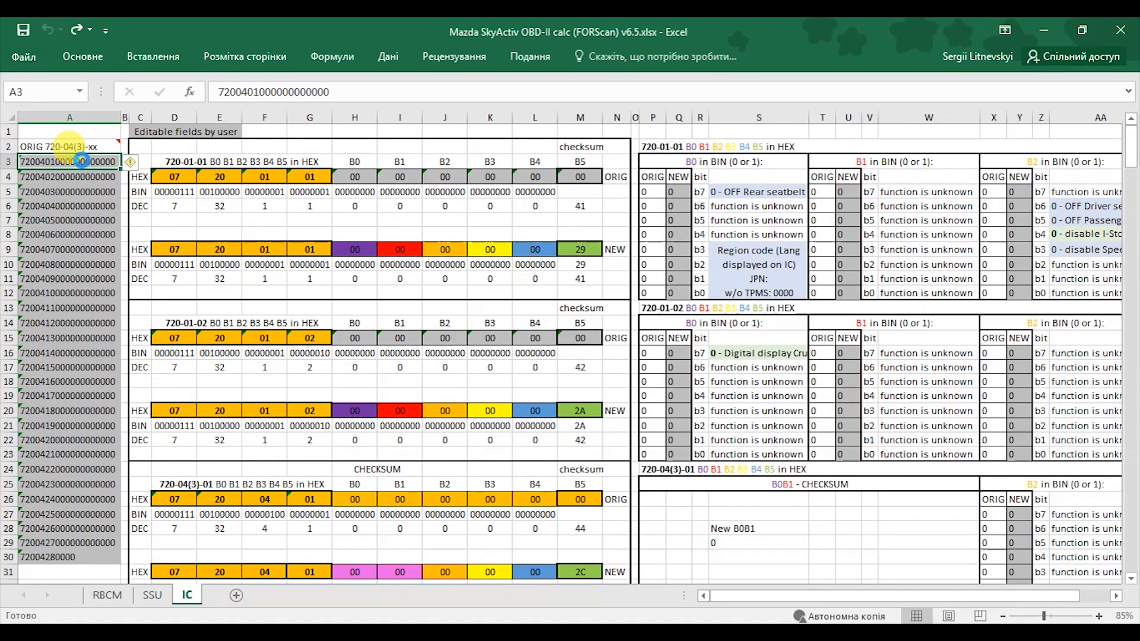
pyautogui.hotkey('ctrl', 'v')
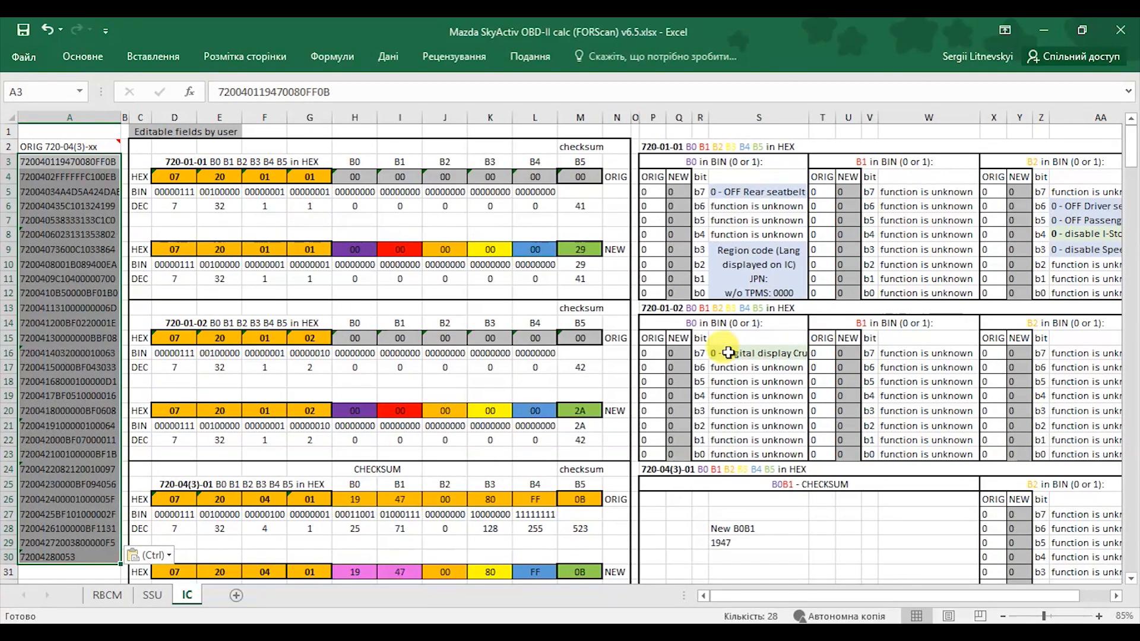
pyautogui.click(722, 336)
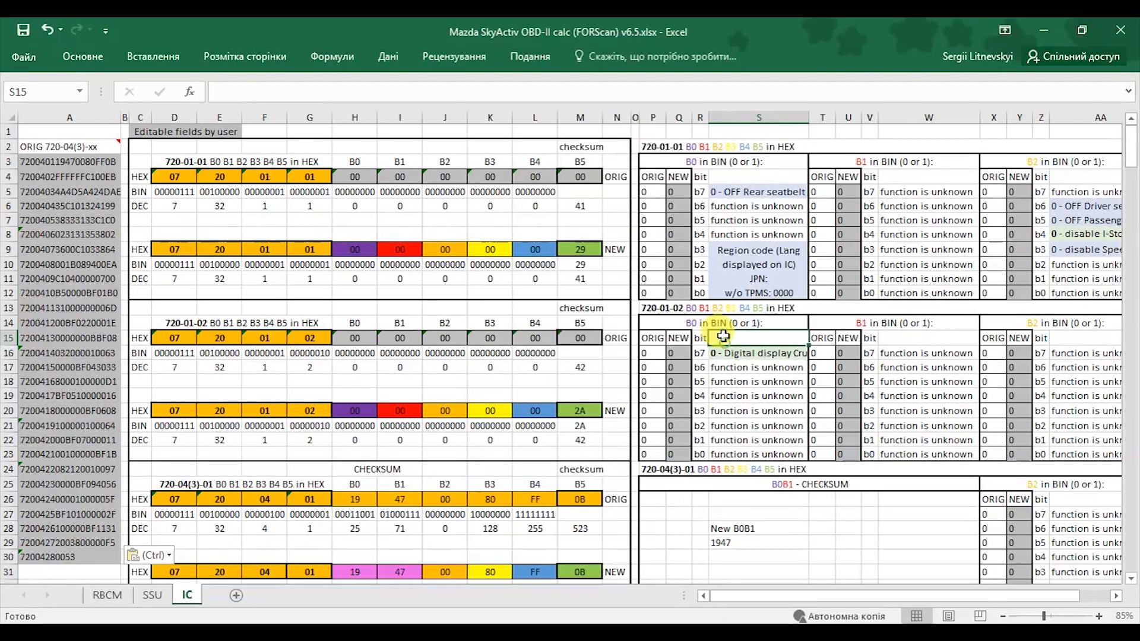
# In block 720-04(3)-27, set the NEW B1 bits b4 (Drive Selector menu) and b3 (i-DM on CMU) to 1
pyautogui.scroll(-20, 722, 337)
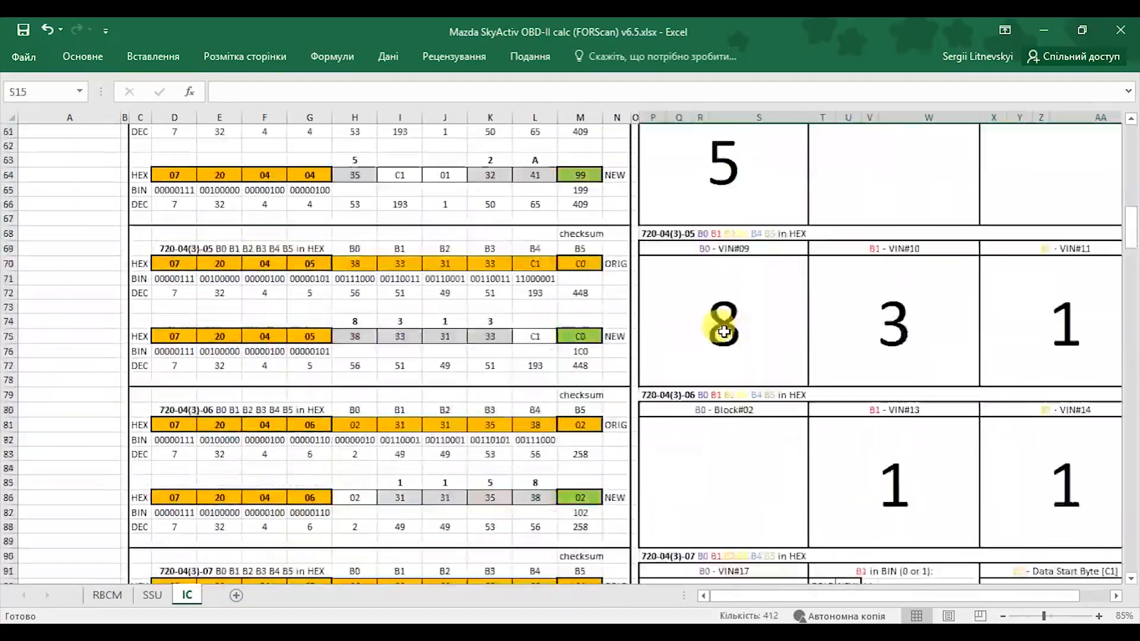
pyautogui.scroll(-20, 723, 333)
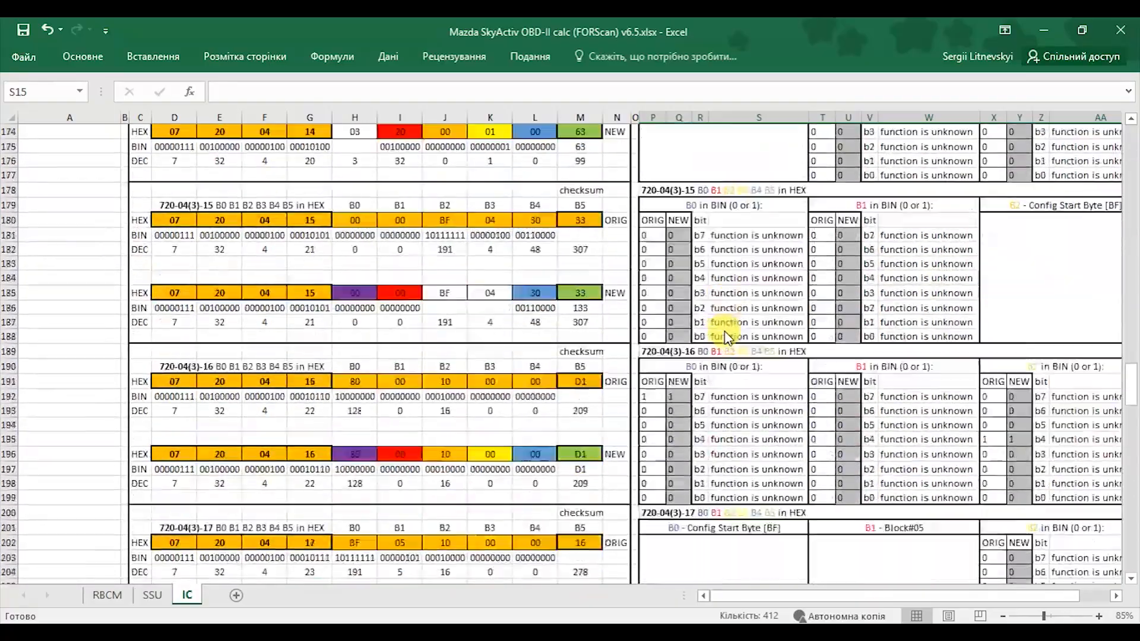
pyautogui.scroll(-20, 727, 336)
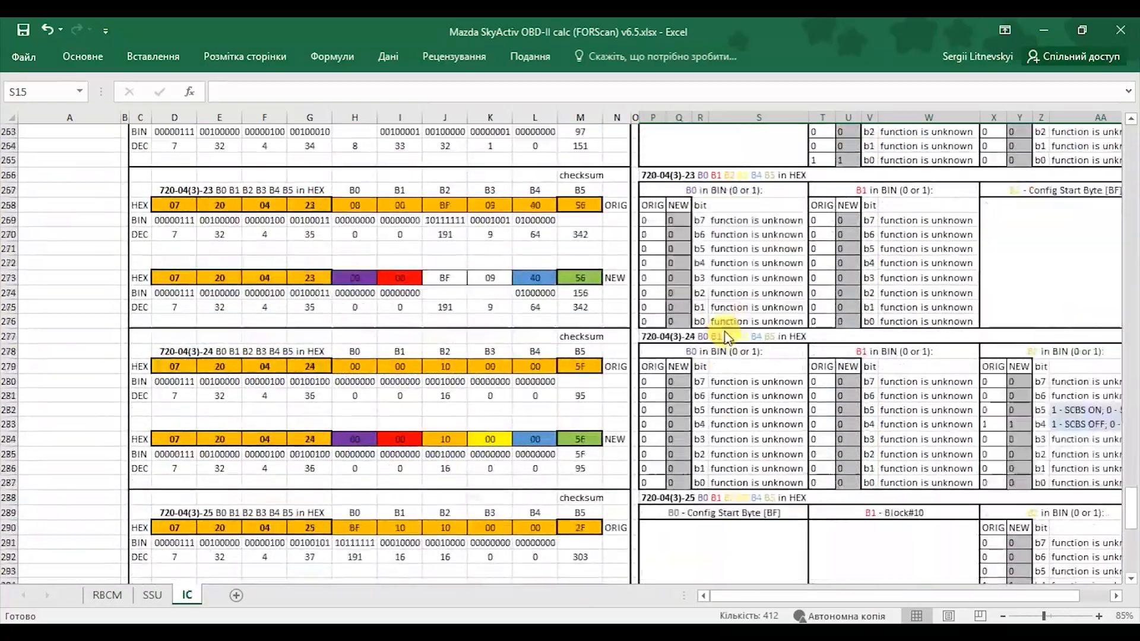
pyautogui.scroll(-12, 726, 334)
pyautogui.scroll(1, 725, 331)
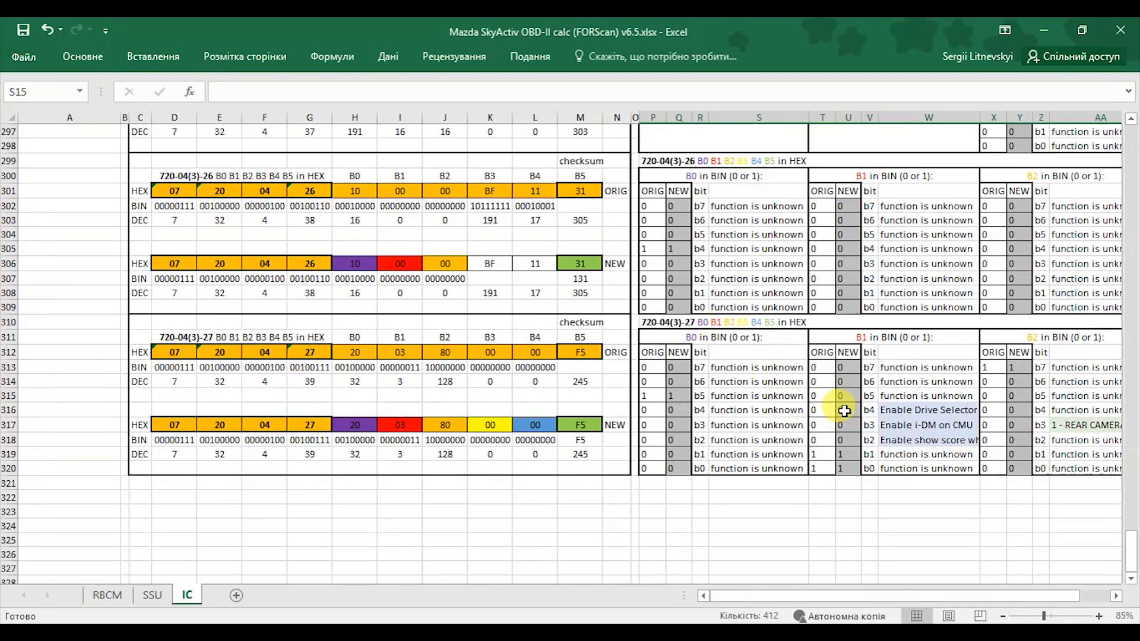
pyautogui.click(845, 410)
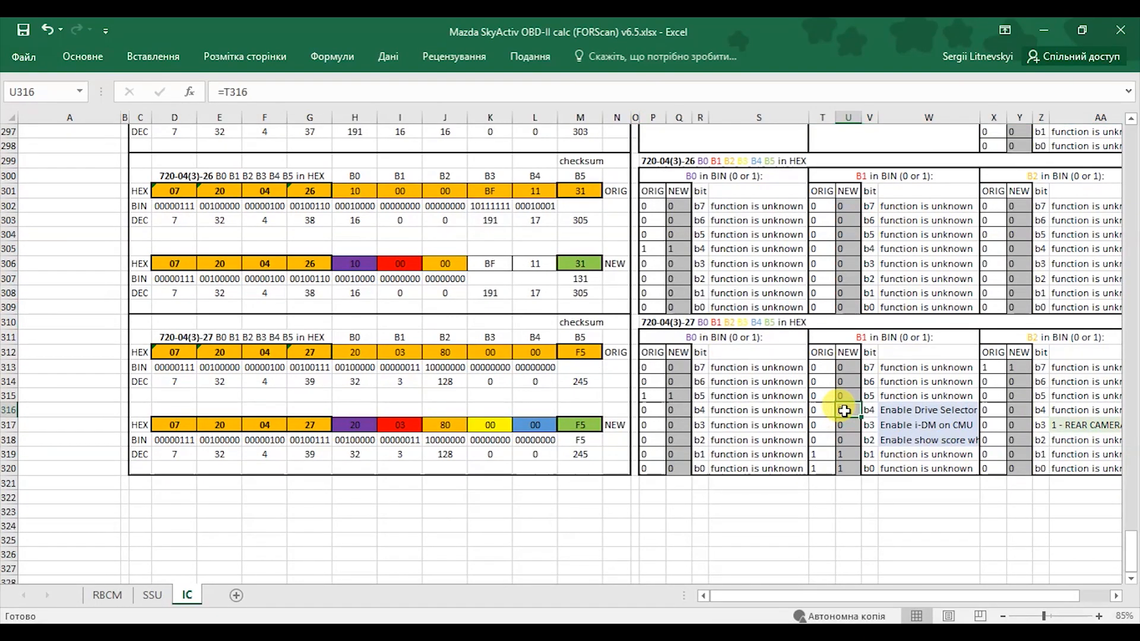
pyautogui.press('Right')
pyautogui.press('Right')
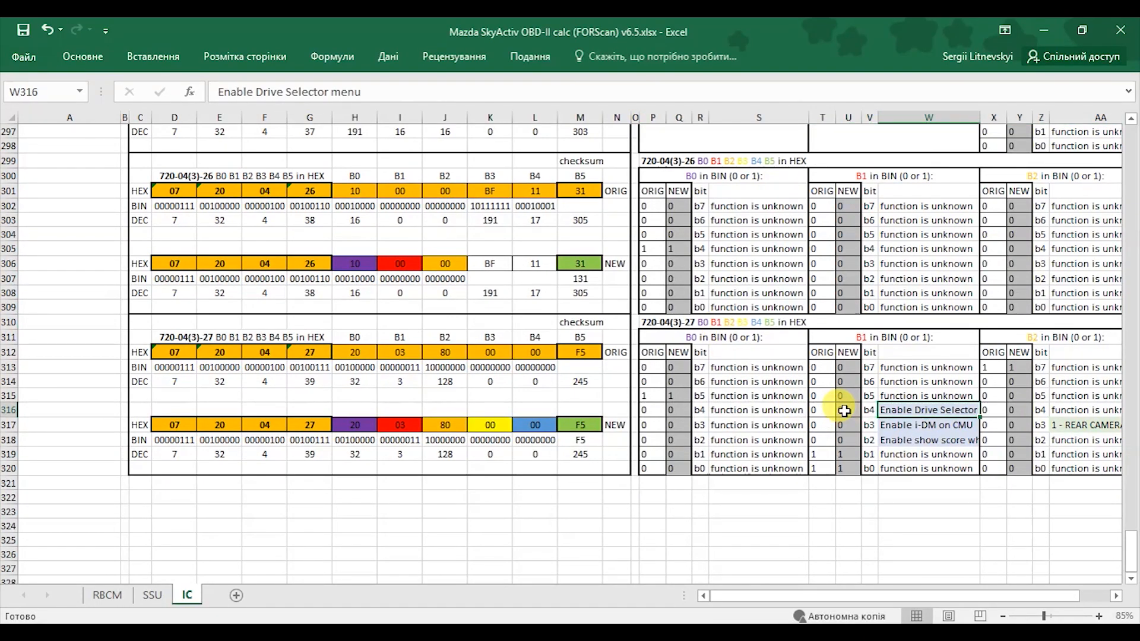
pyautogui.press('Left')
pyautogui.press('Left')
pyautogui.write('1')
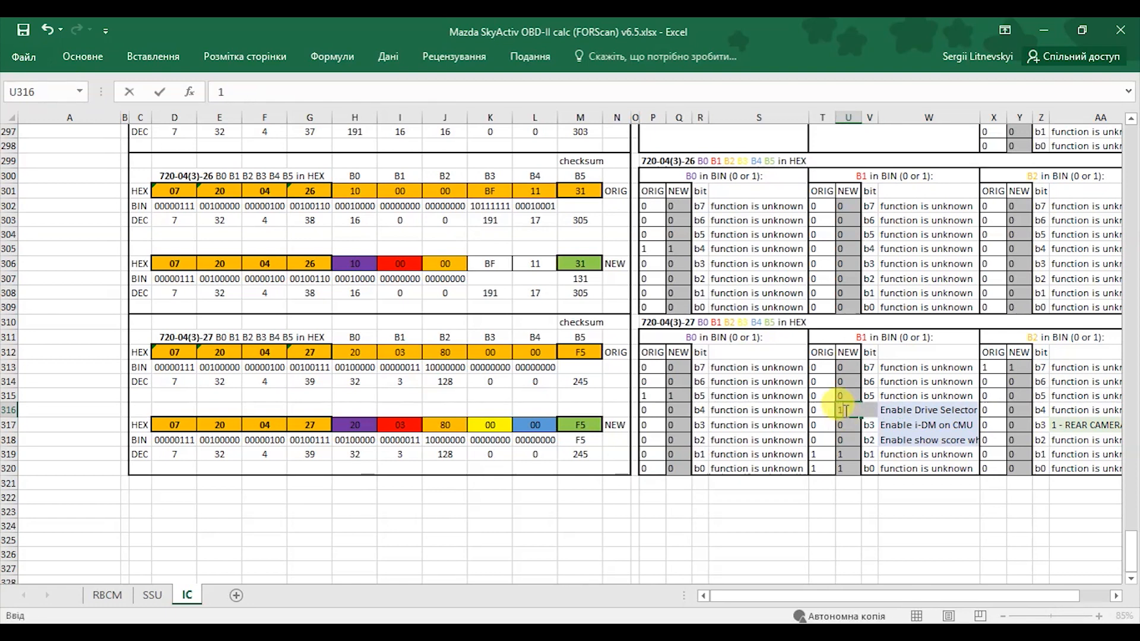
pyautogui.press('Return')
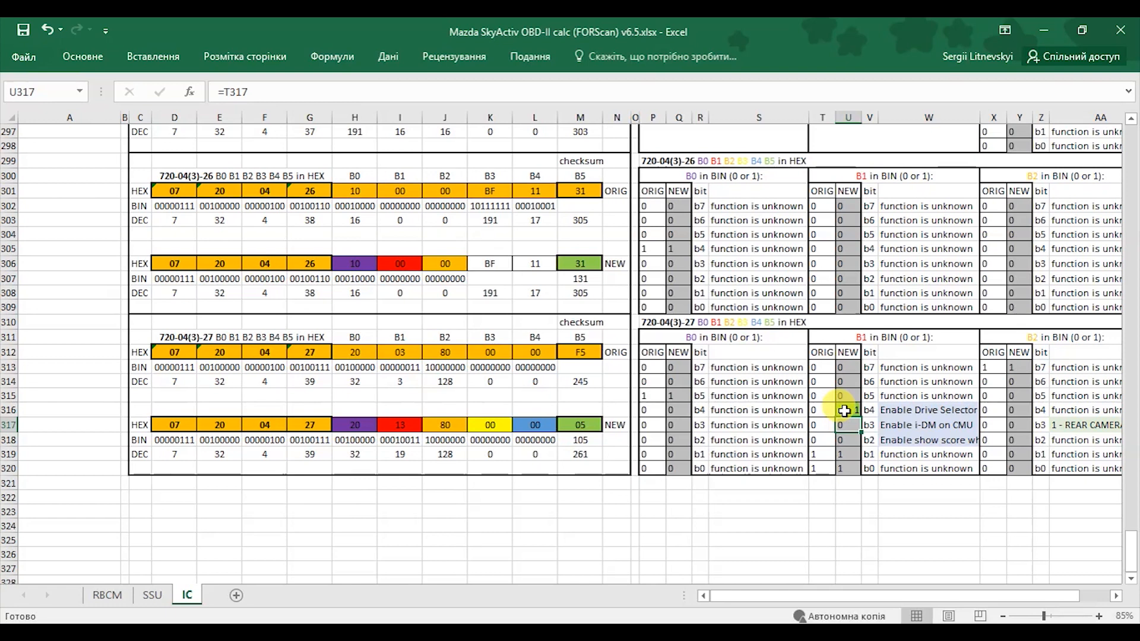
pyautogui.write('1')
pyautogui.press('Return')
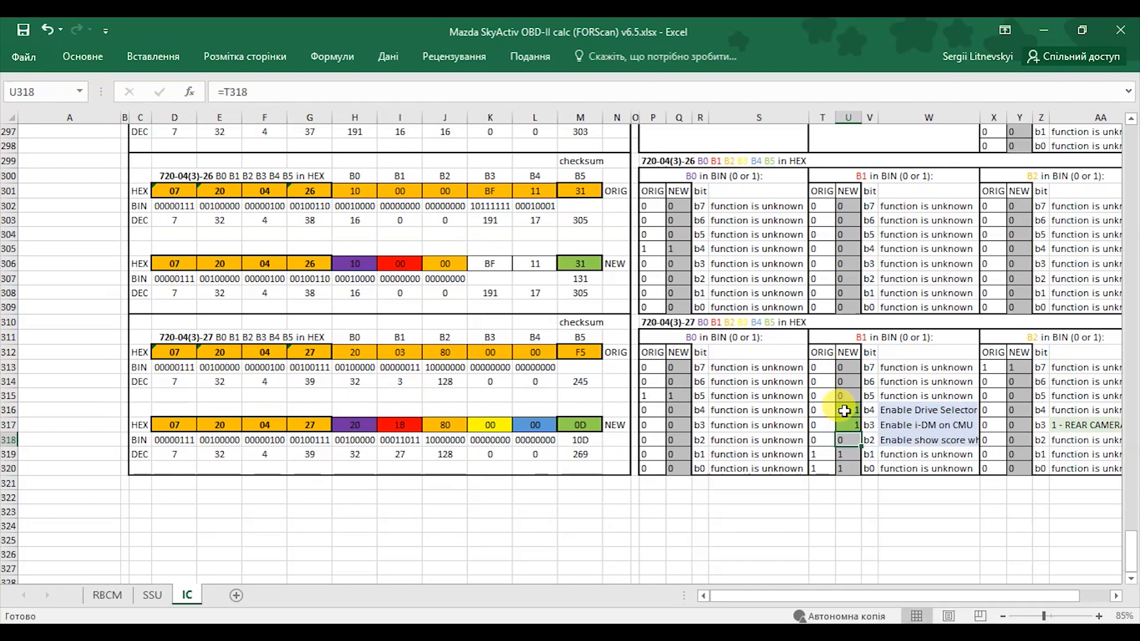
# In block 720-04(3)-27, set the NEW B1 bit b2 (show score when ignition off) to 1
pyautogui.press('Right')
pyautogui.press('Right')
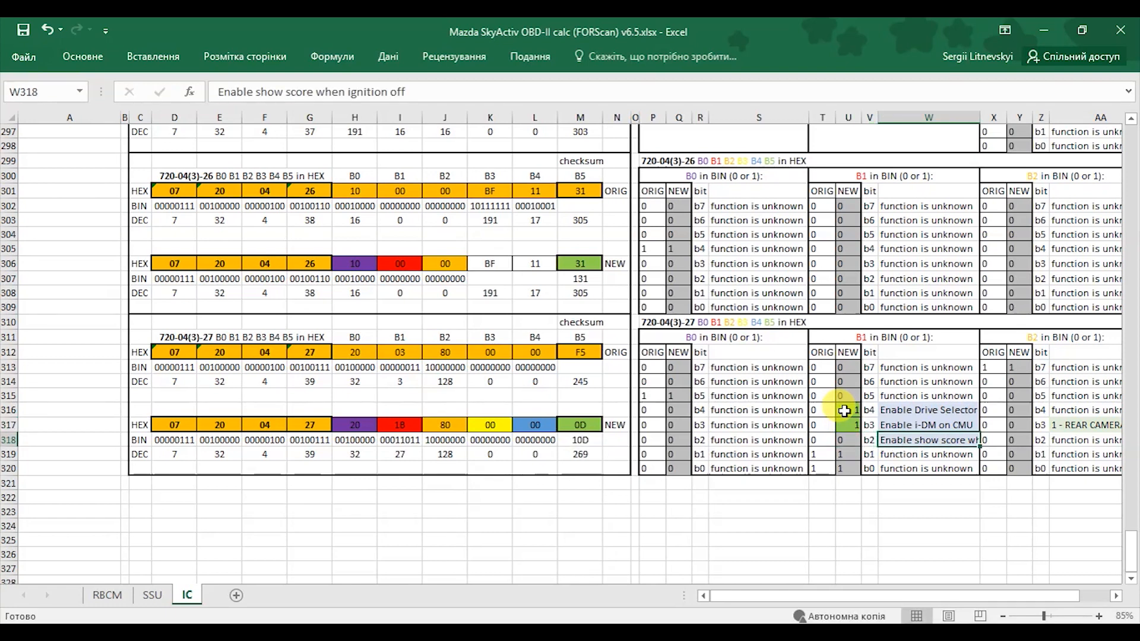
pyautogui.press('Left')
pyautogui.press('Left')
pyautogui.write('1')
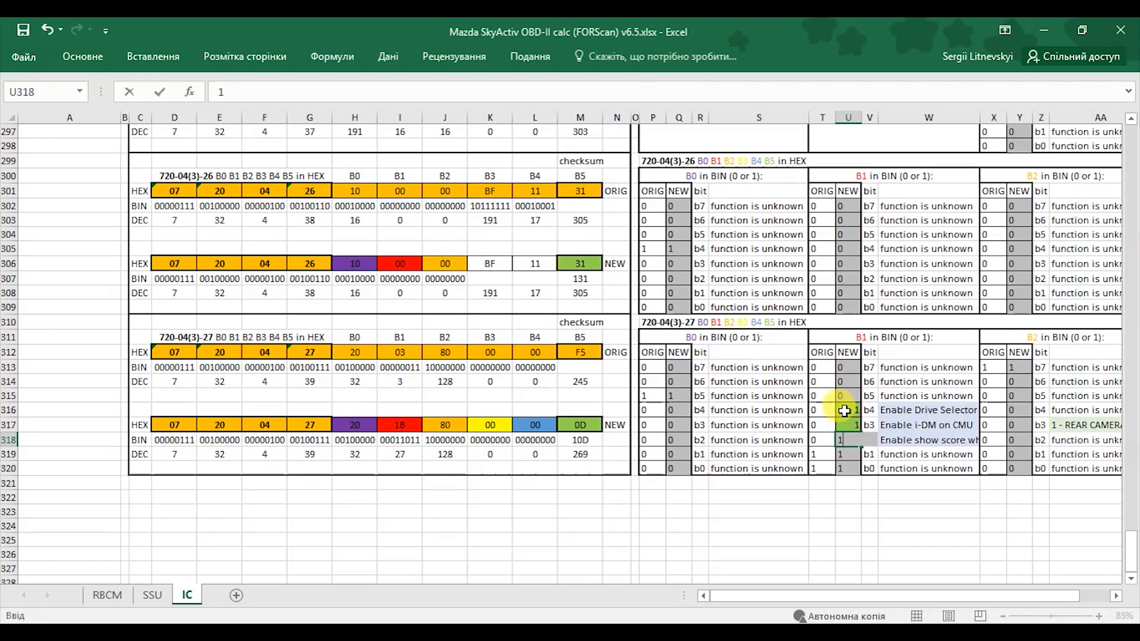
pyautogui.press('Return')
pyautogui.press('Up')
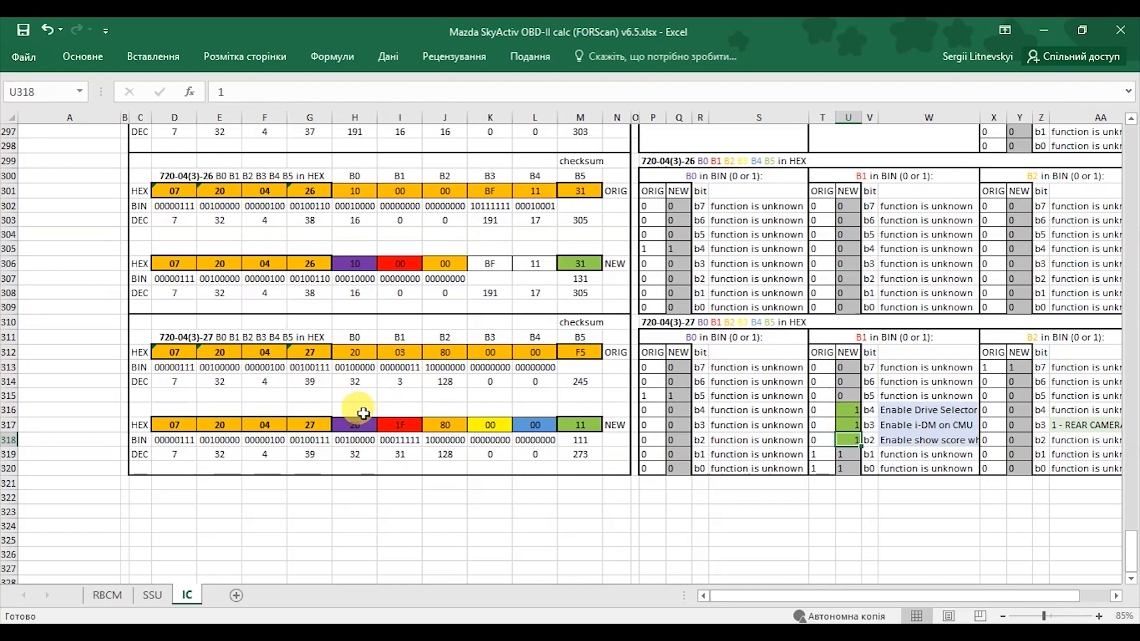
# Switch to FORScan and enter the calculator's NEW values for 720-04-27: first field 201F and last field 0011
pyautogui.click(395, 426)
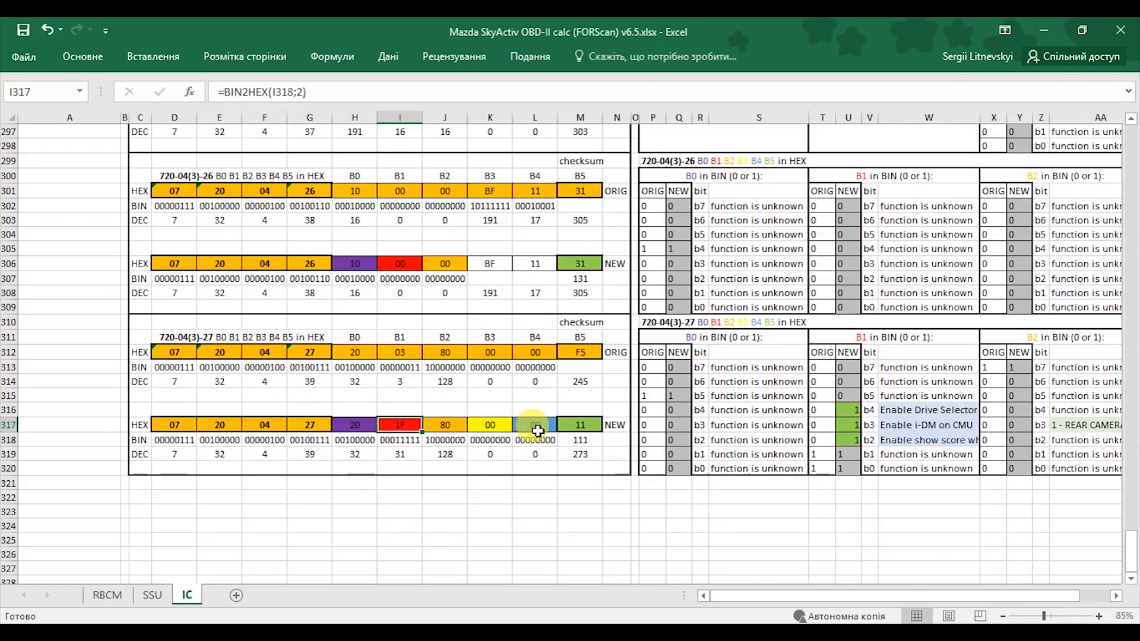
pyautogui.click(579, 427)
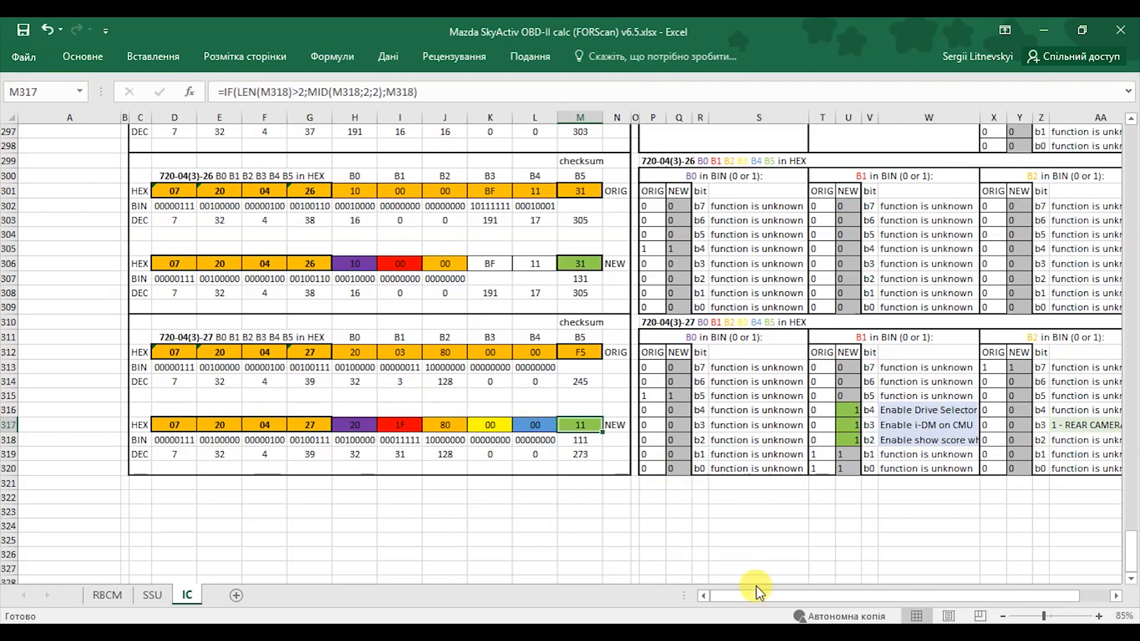
pyautogui.moveTo(552, 633)
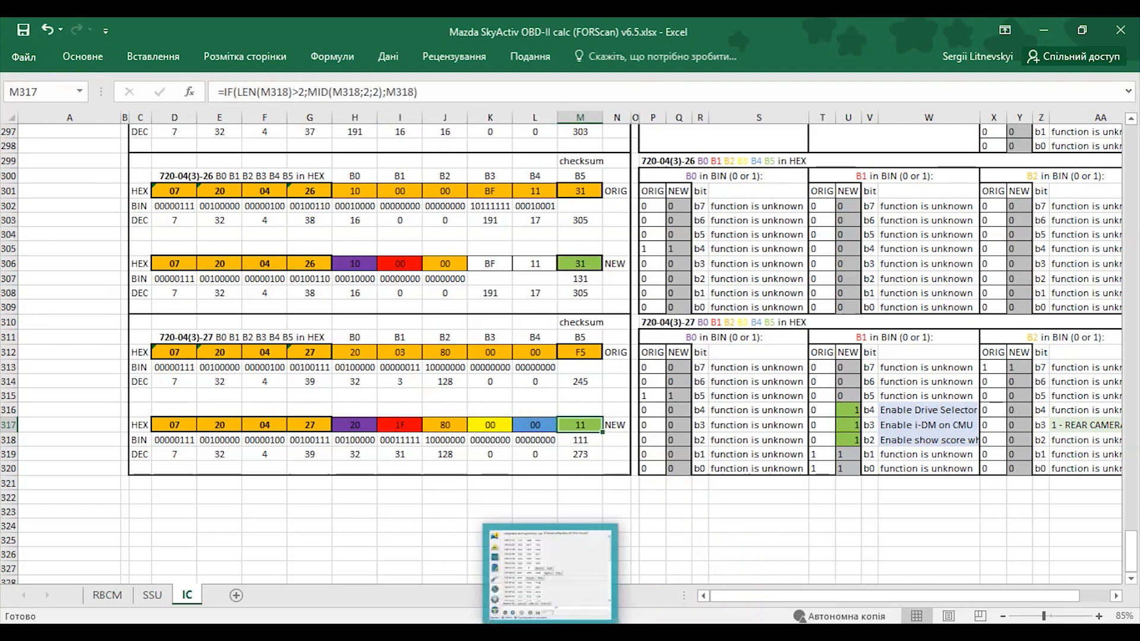
pyautogui.click(552, 585)
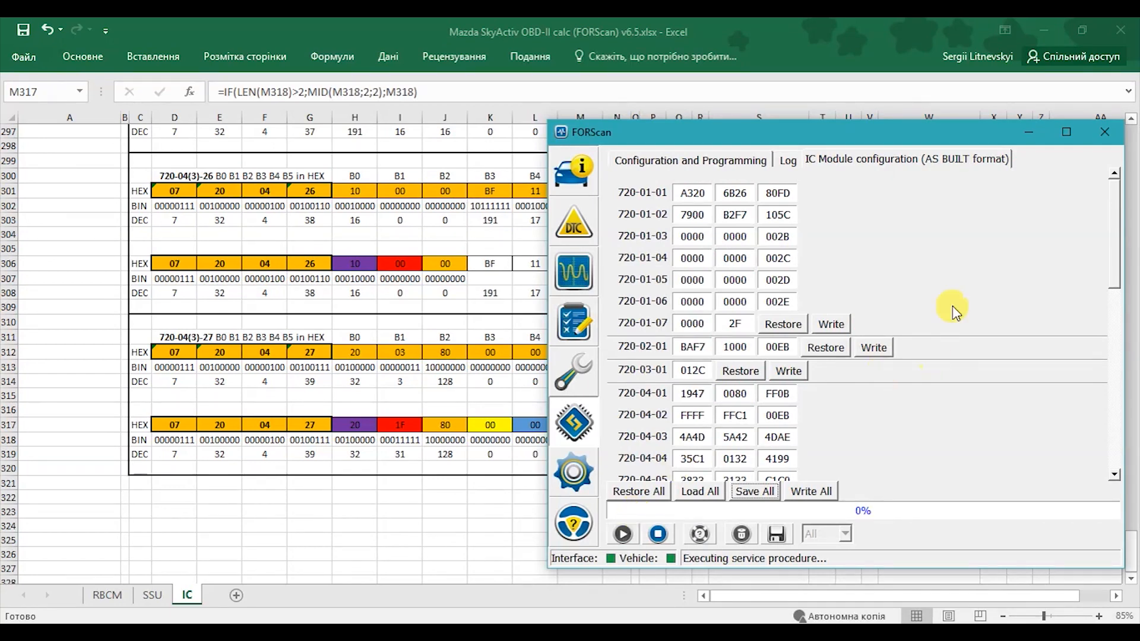
pyautogui.moveTo(1111, 224); pyautogui.dragTo(1106, 416)
pyautogui.click(709, 449)
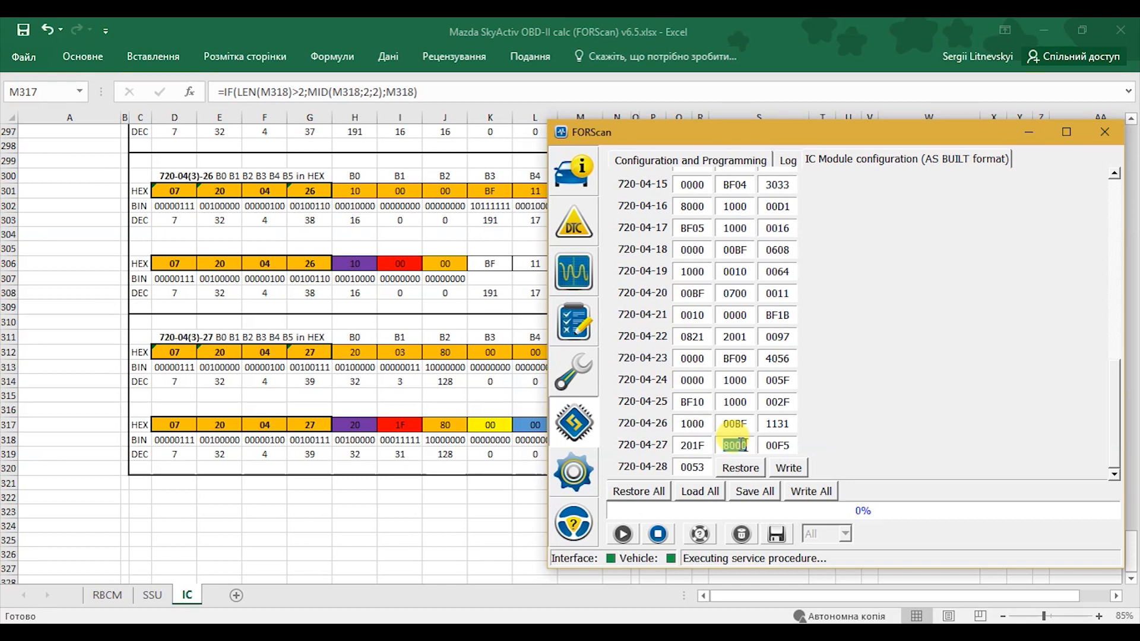
pyautogui.press('Tab')
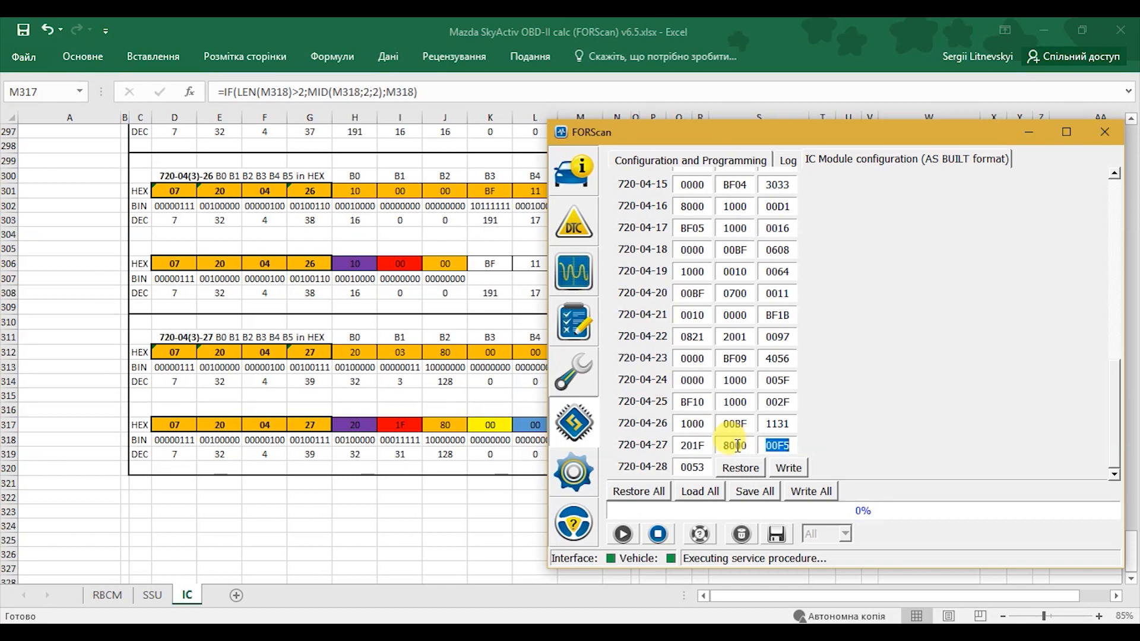
pyautogui.press('BackSpace')
pyautogui.press('BackSpace')
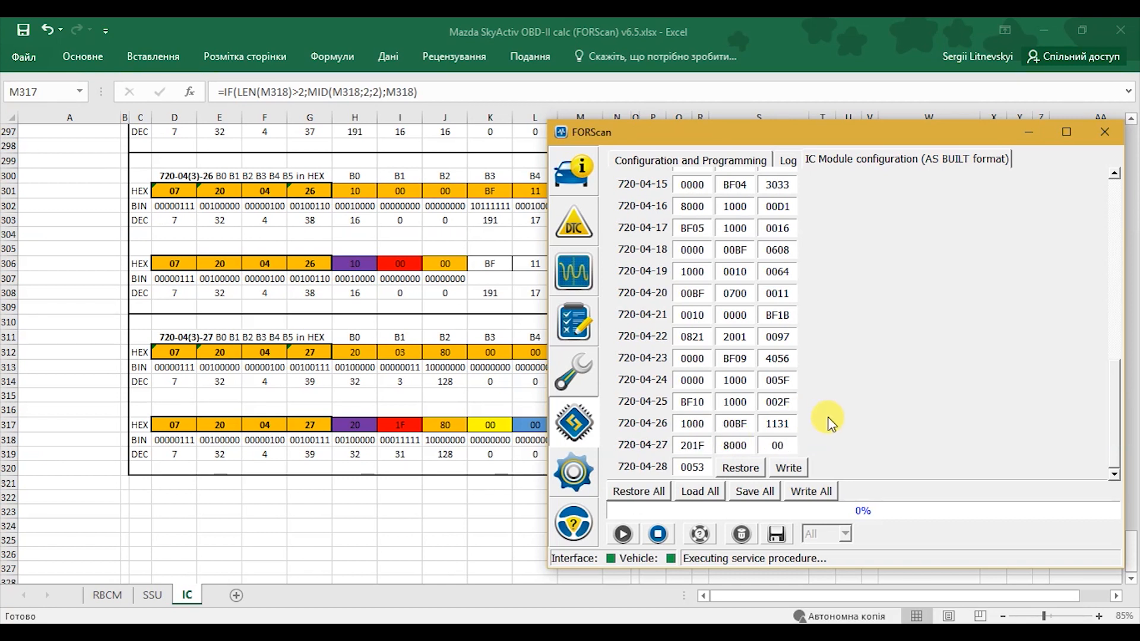
pyautogui.moveTo(792, 138); pyautogui.dragTo(864, 131)
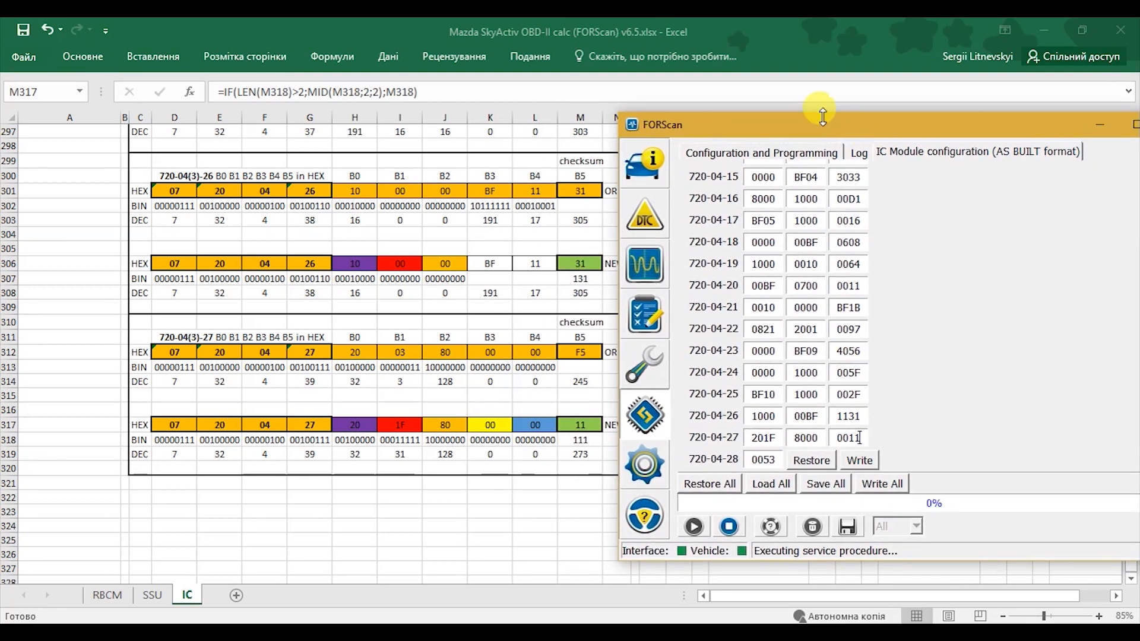
# Enter the calculator's NEW values for 720-04-01 in FORScan: first field 1963 and last field FF27
pyautogui.moveTo(919, 135); pyautogui.dragTo(783, 122)
pyautogui.moveTo(1057, 368); pyautogui.dragTo(1045, 216)
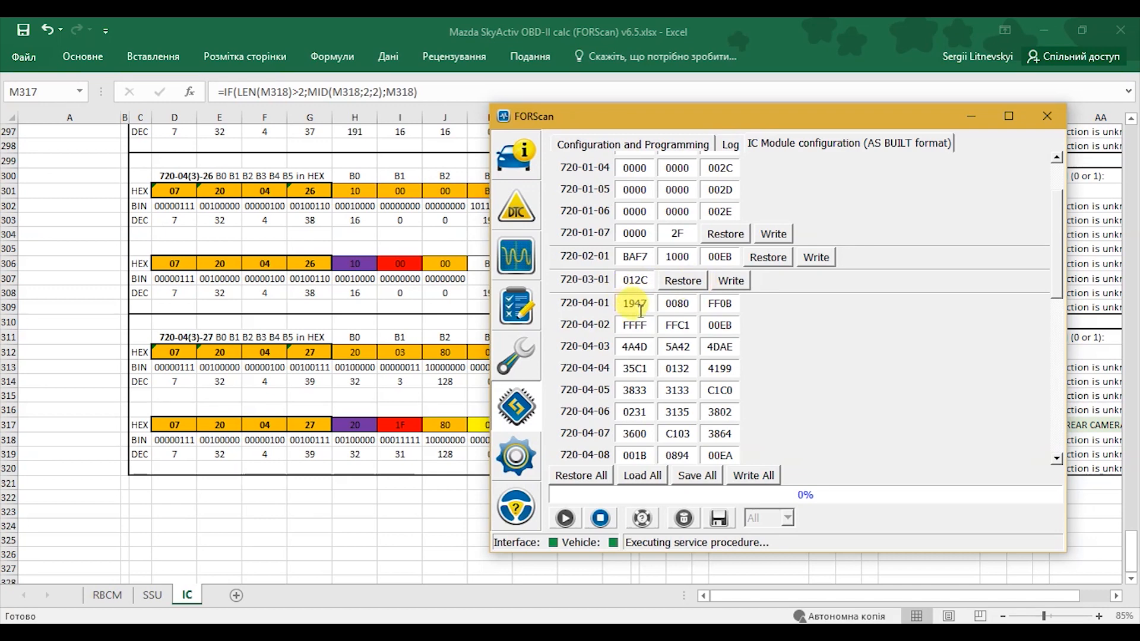
pyautogui.moveTo(648, 303); pyautogui.dragTo(629, 303)
pyautogui.click(1130, 540)
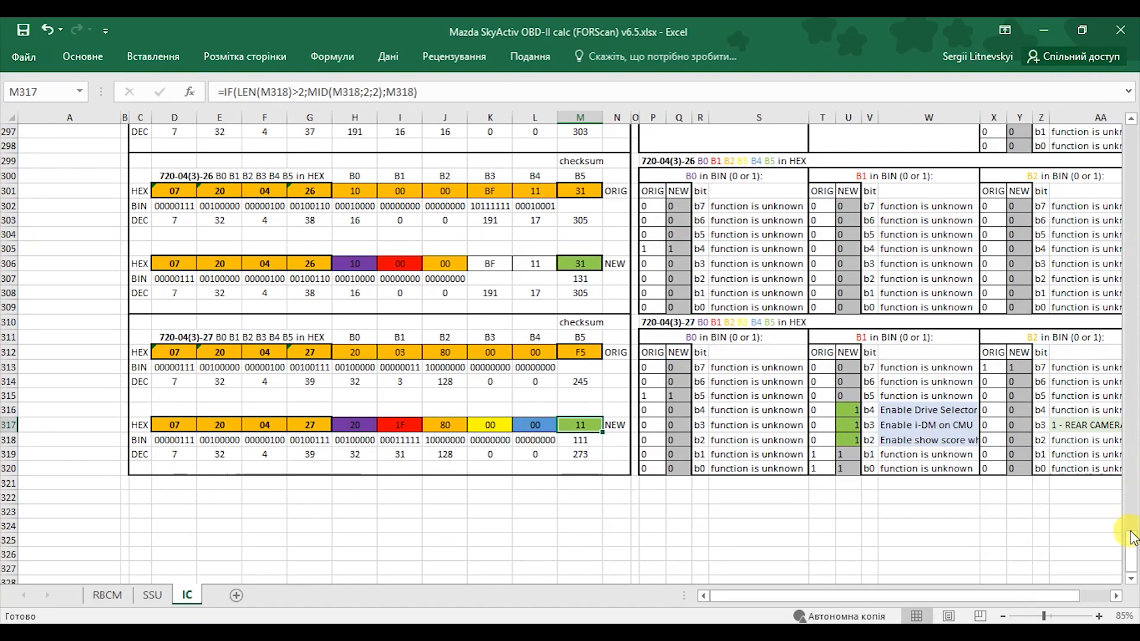
pyautogui.moveTo(1132, 551); pyautogui.dragTo(1135, 153)
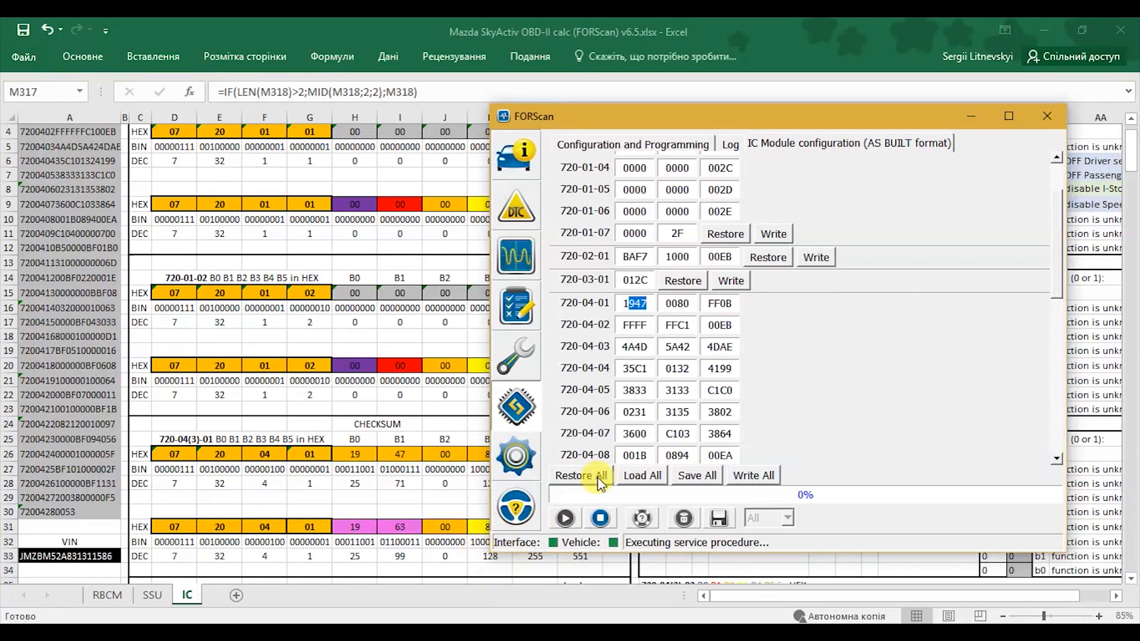
pyautogui.press('Right')
pyautogui.press('Right')
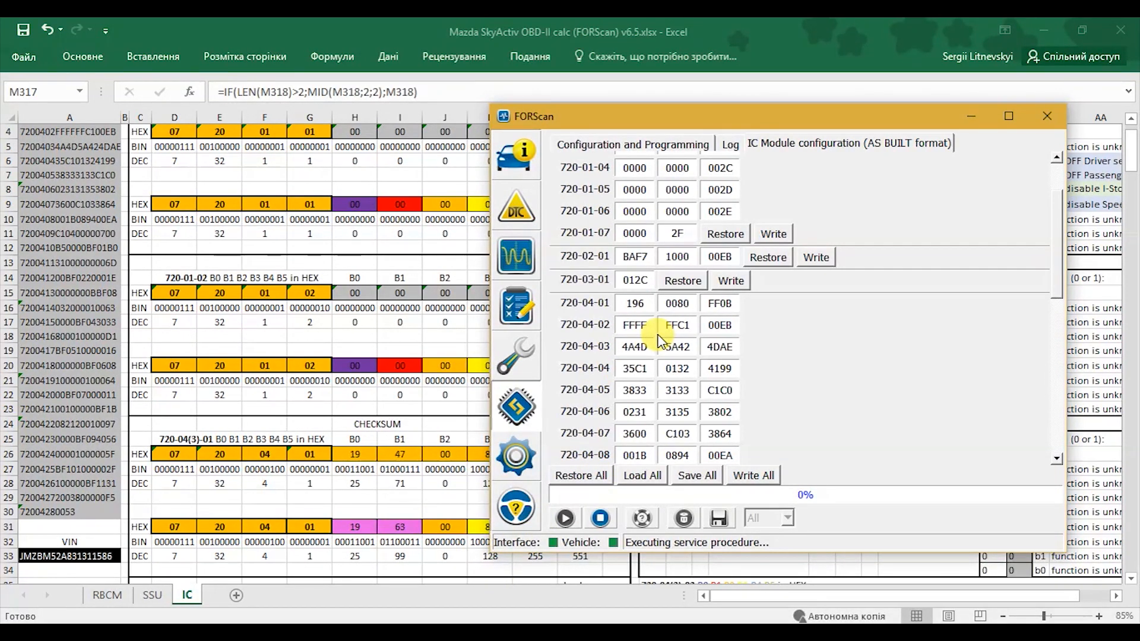
pyautogui.click(739, 304)
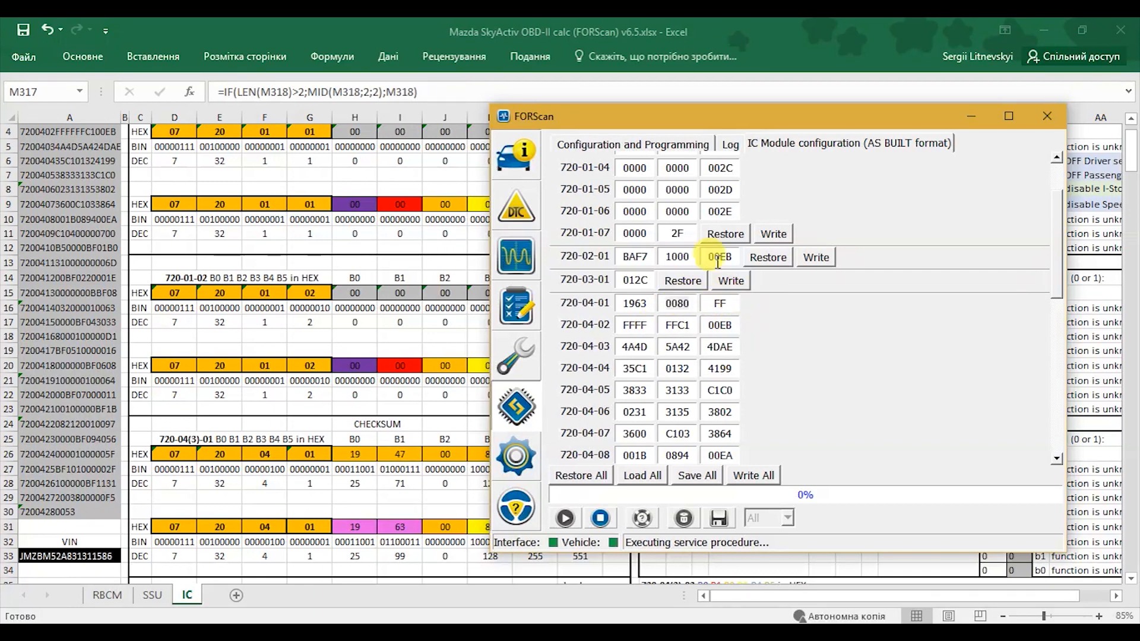
pyautogui.moveTo(726, 115); pyautogui.dragTo(846, 114)
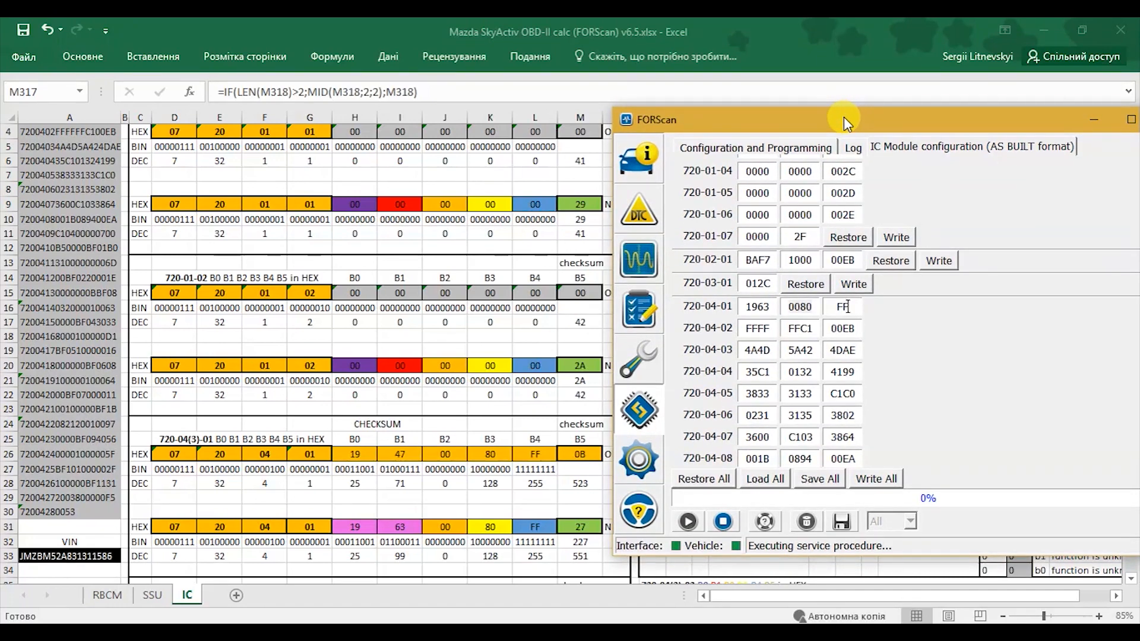
pyautogui.moveTo(843, 116); pyautogui.dragTo(568, 107)
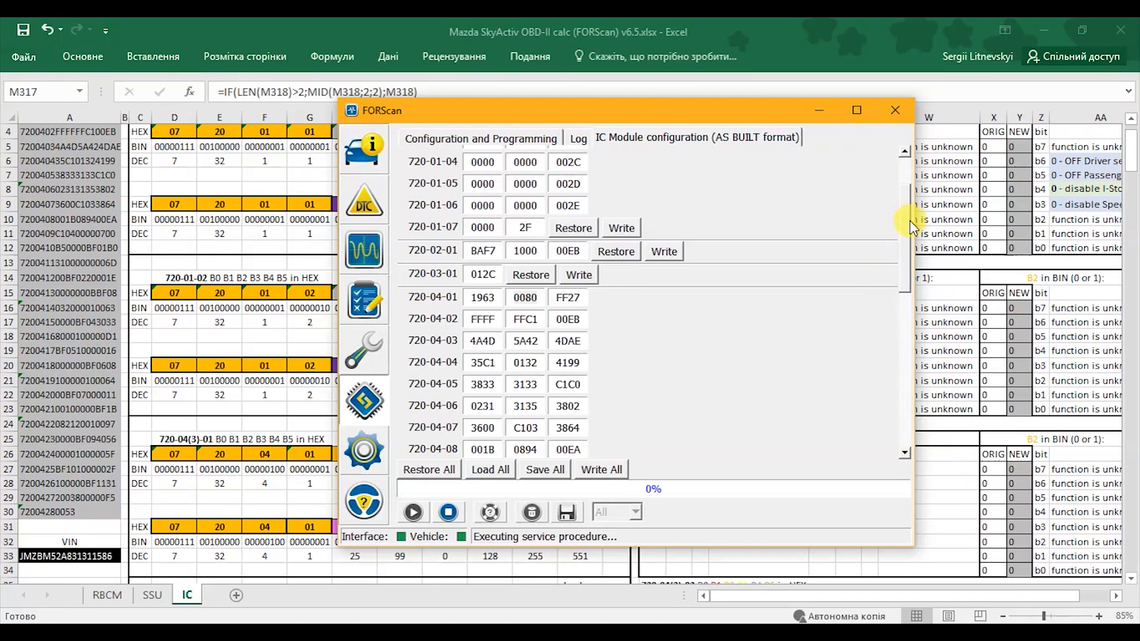
# Write block 720-04 to the IC module, and end the AS BUILT procedure to return to the list of module configurations
pyautogui.moveTo(909, 221); pyautogui.dragTo(910, 393)
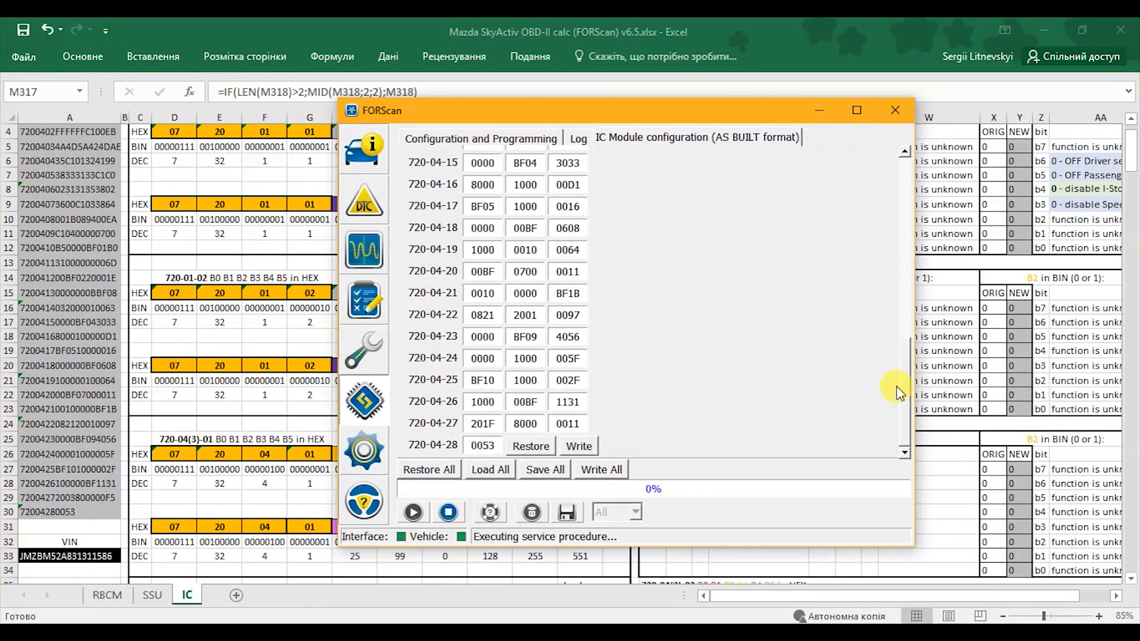
pyautogui.click(576, 451)
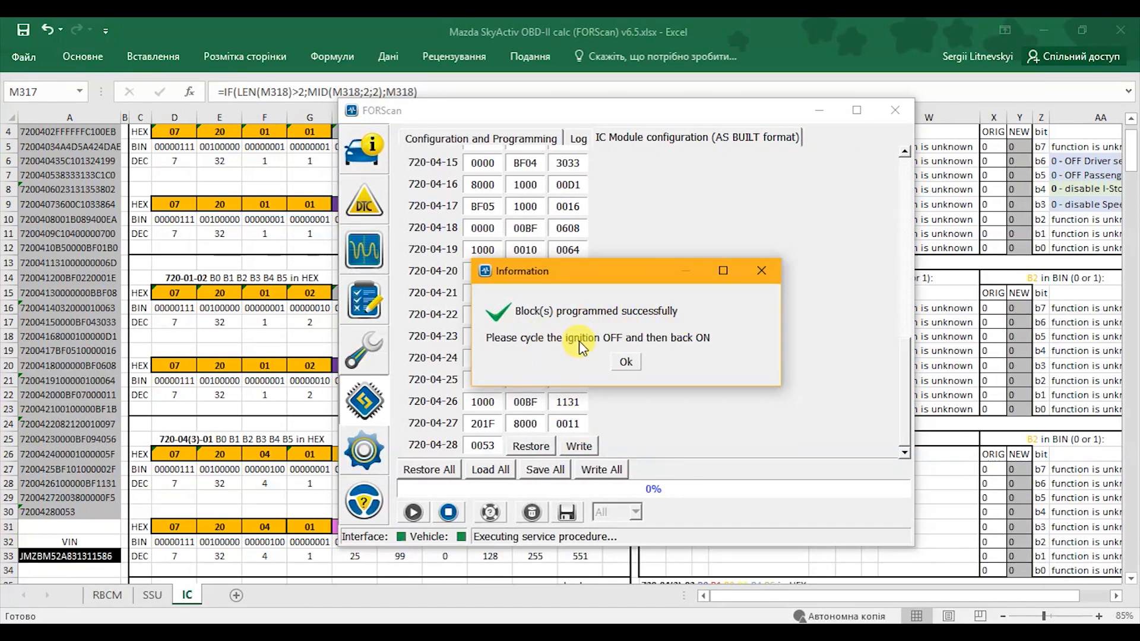
pyautogui.click(629, 364)
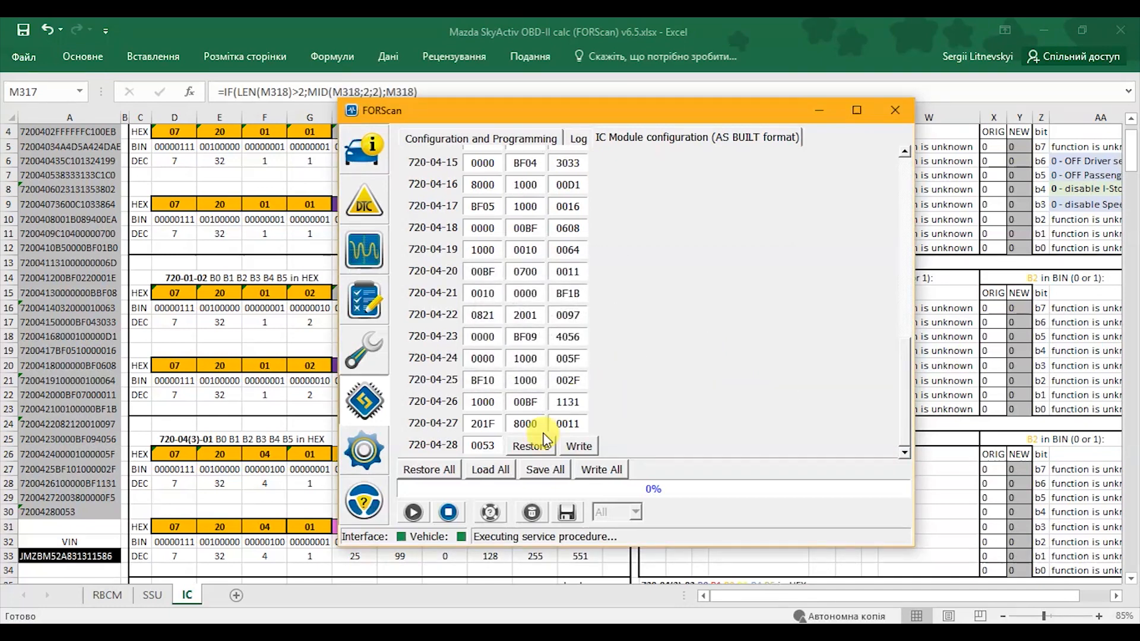
pyautogui.click(448, 514)
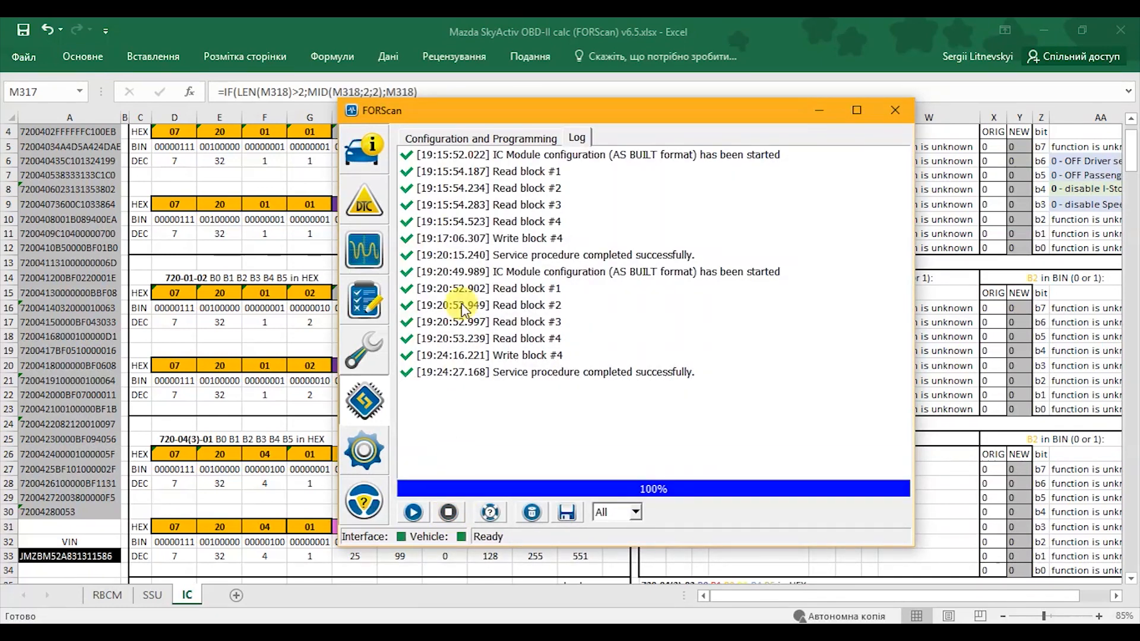
pyautogui.click(485, 141)
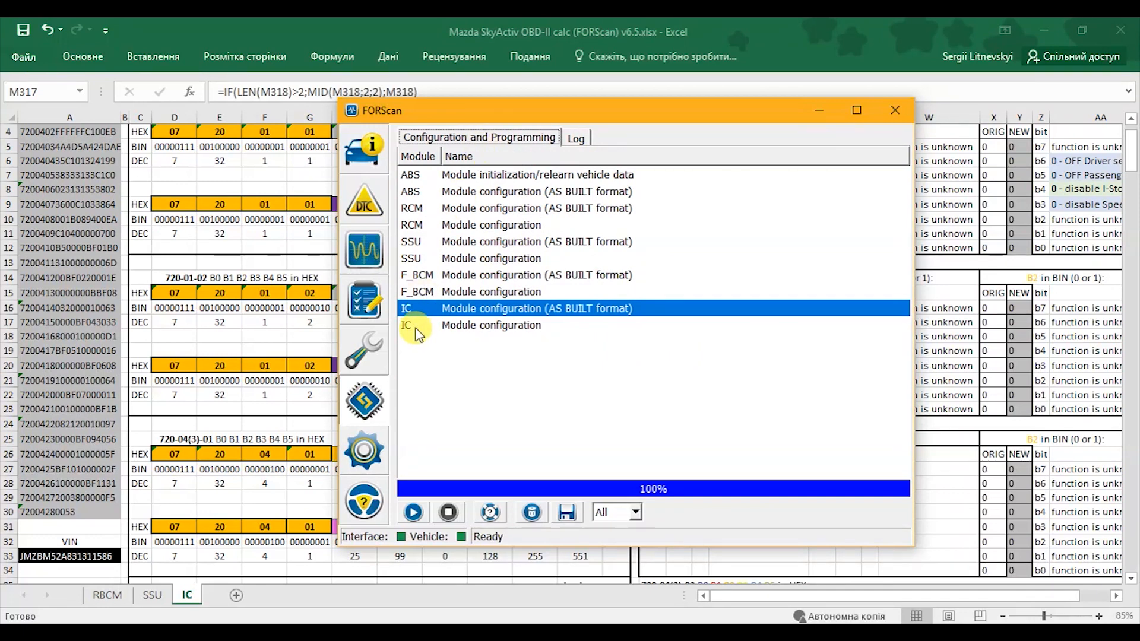